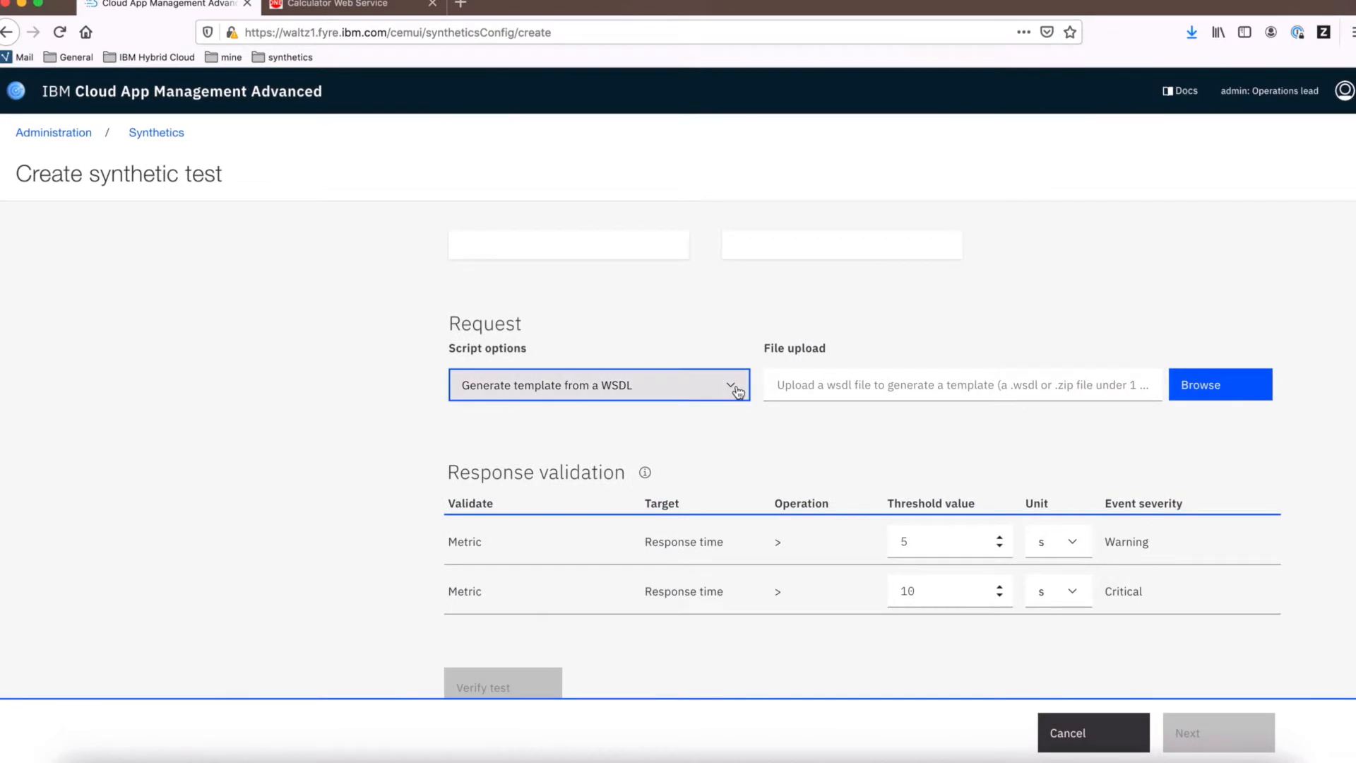
Switch the script option to New script and back to Generate template from a WSDL
click(737, 390)
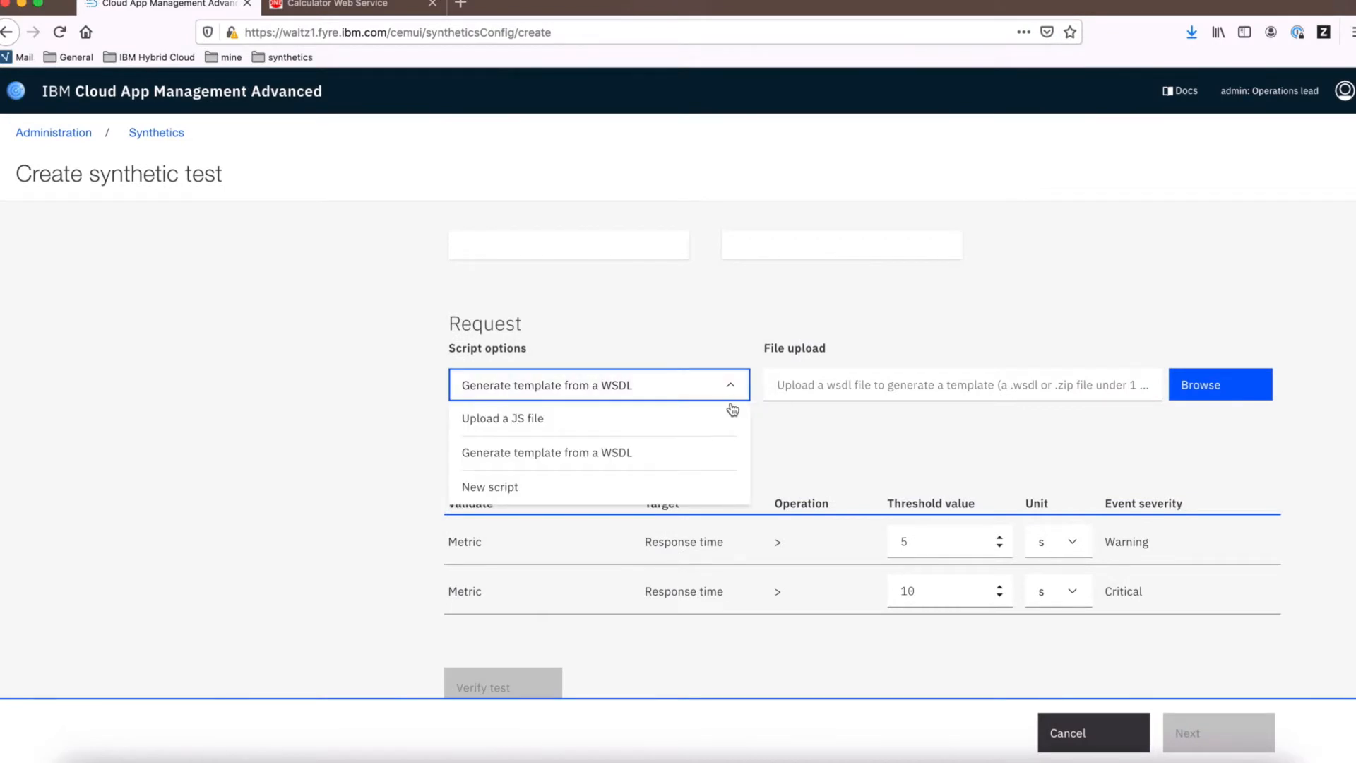
click(694, 491)
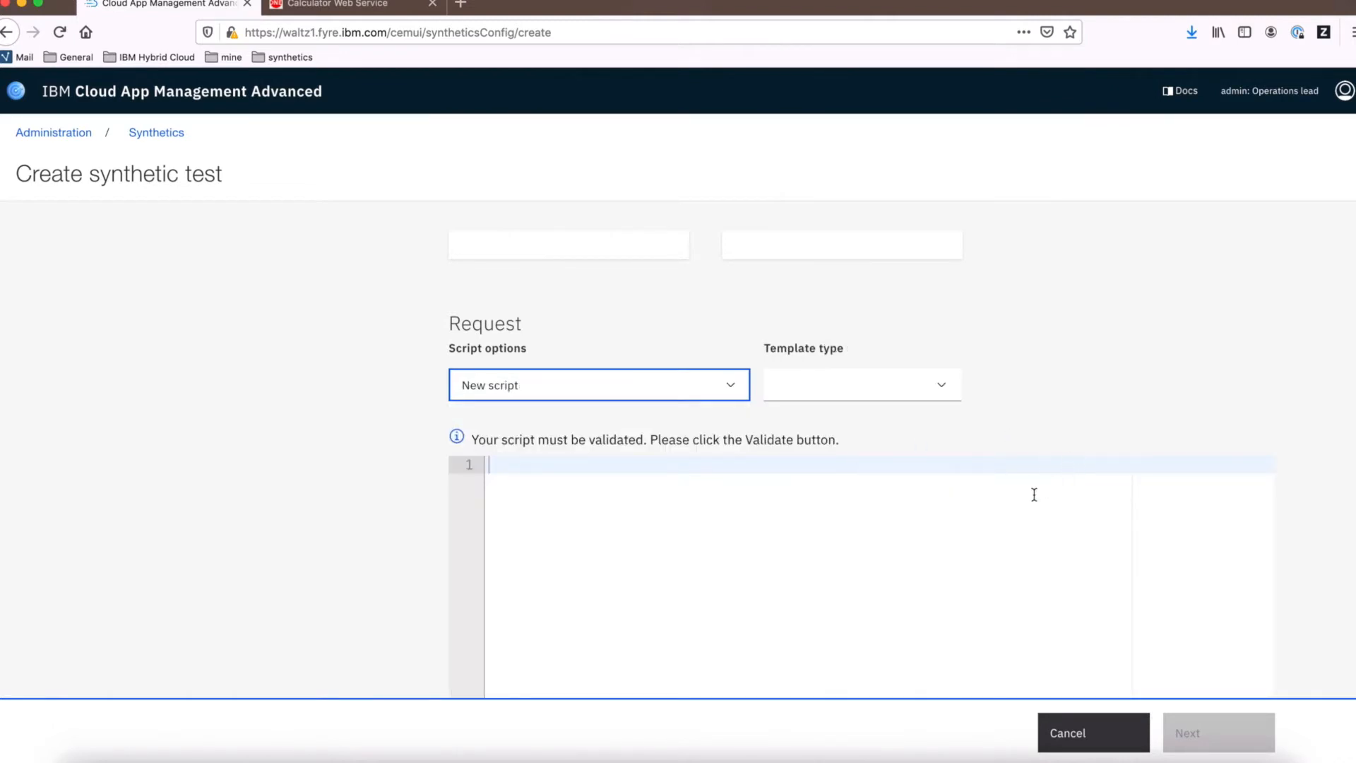
click(950, 393)
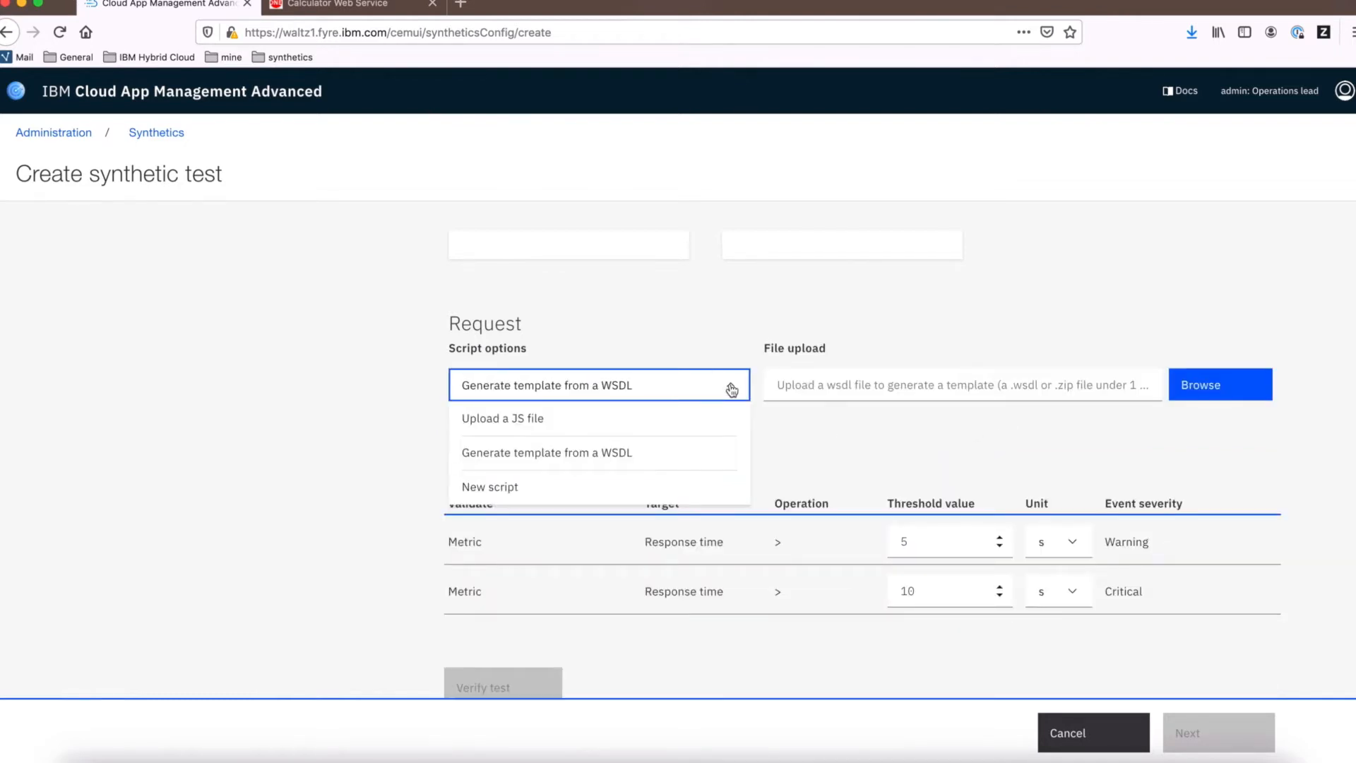
click(677, 465)
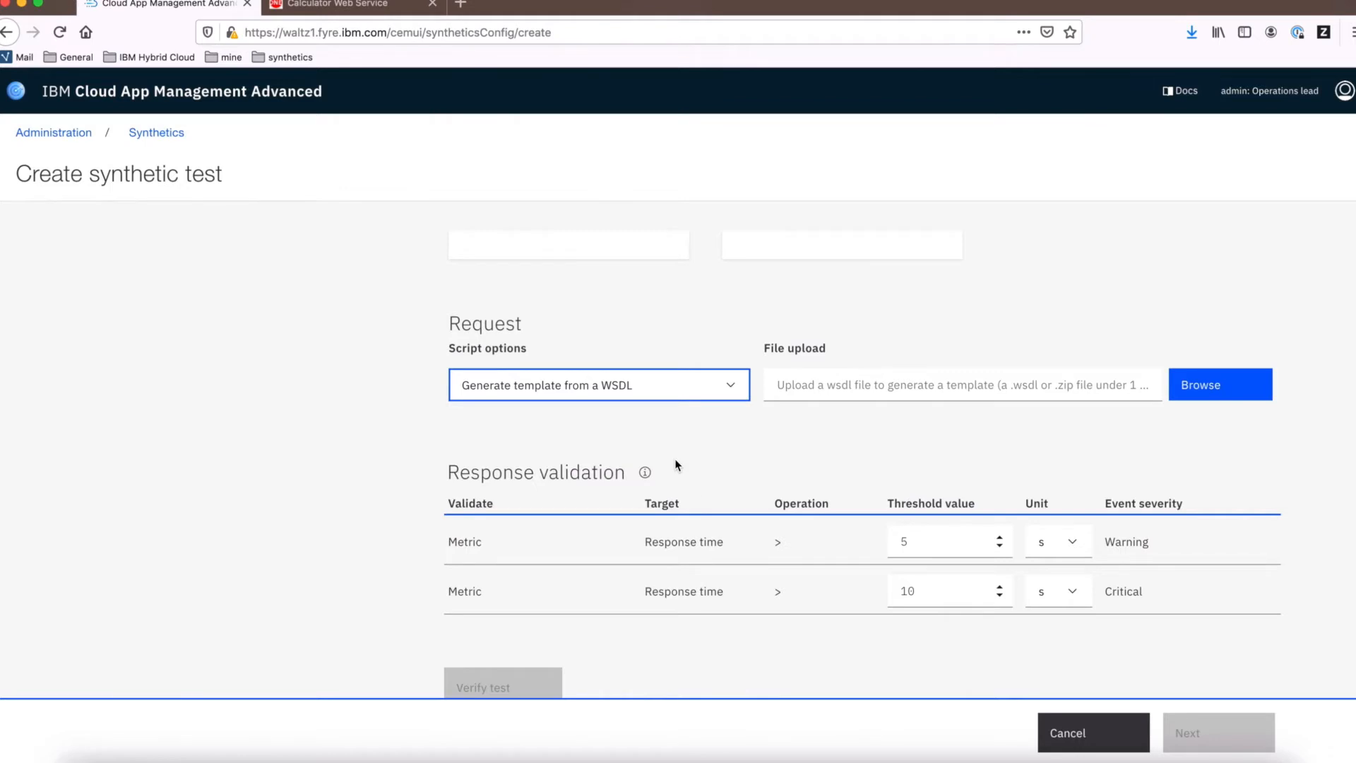
Upload the demo.wsdl file for template generation
click(1209, 390)
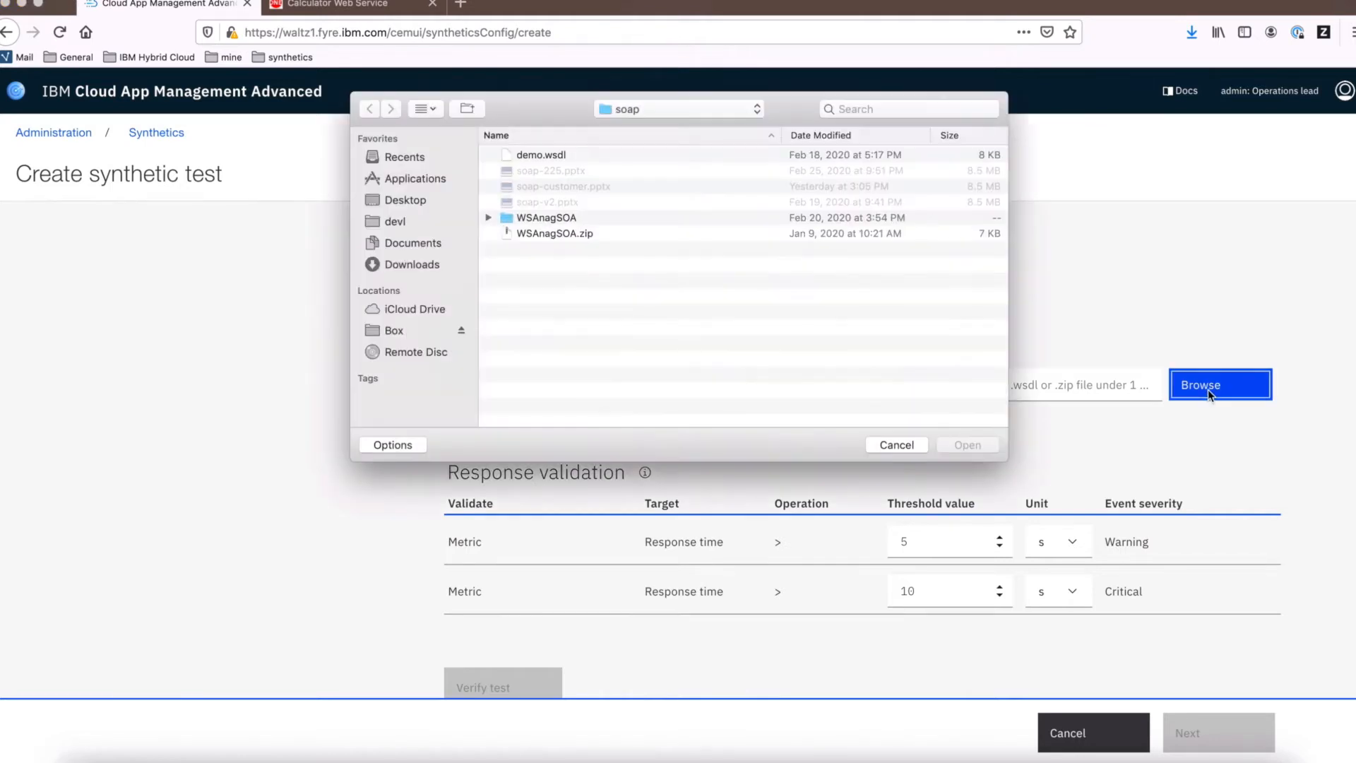
click(557, 158)
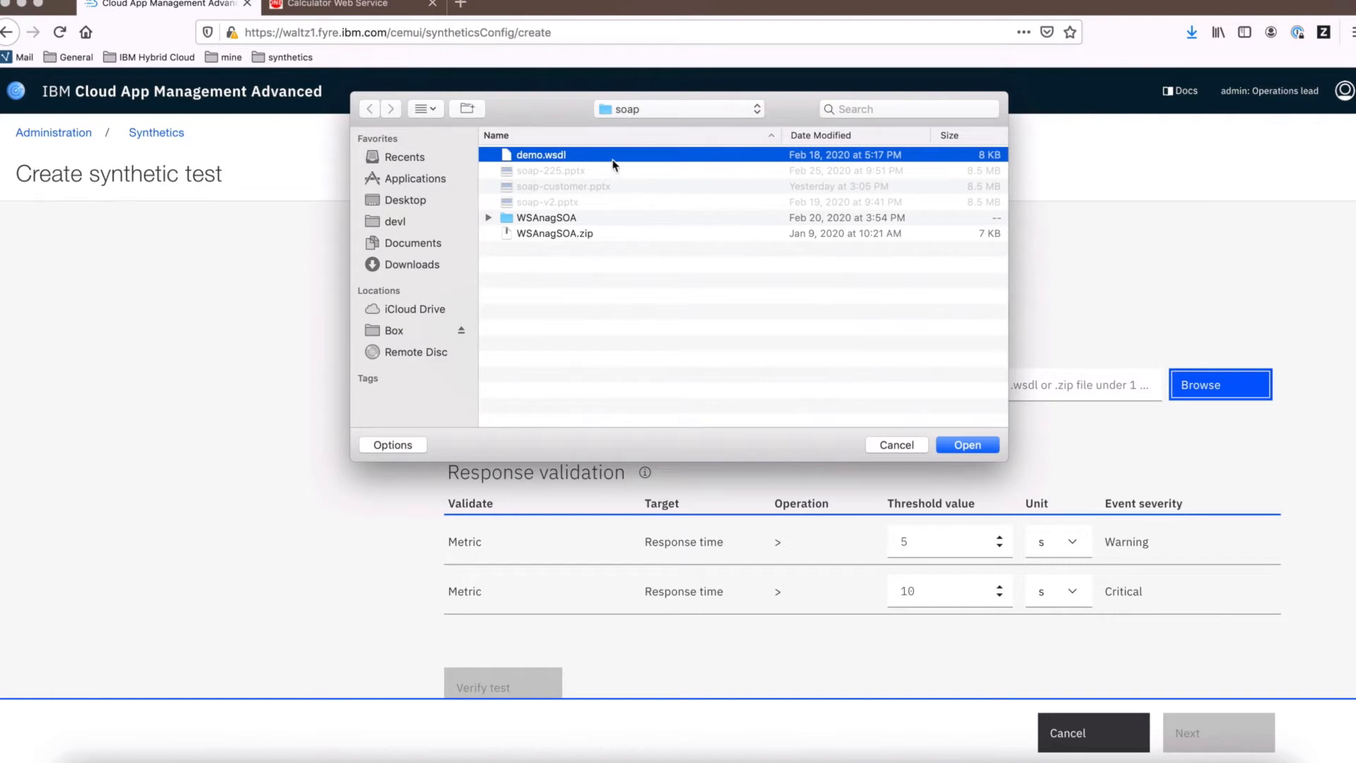
click(963, 445)
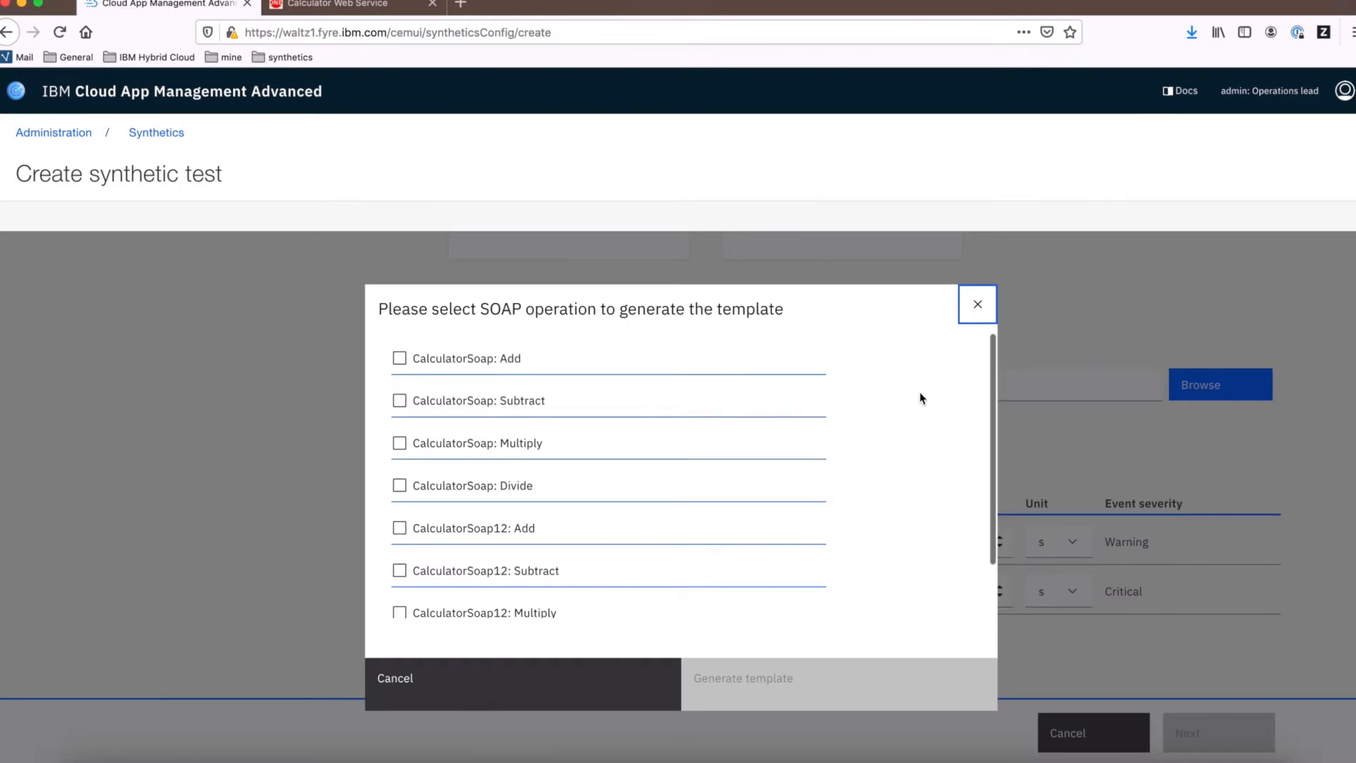
Generate a script template from the CalculatorSoap: Add operation
scroll(921, 399, down, 1)
scroll(921, 399, down, 3)
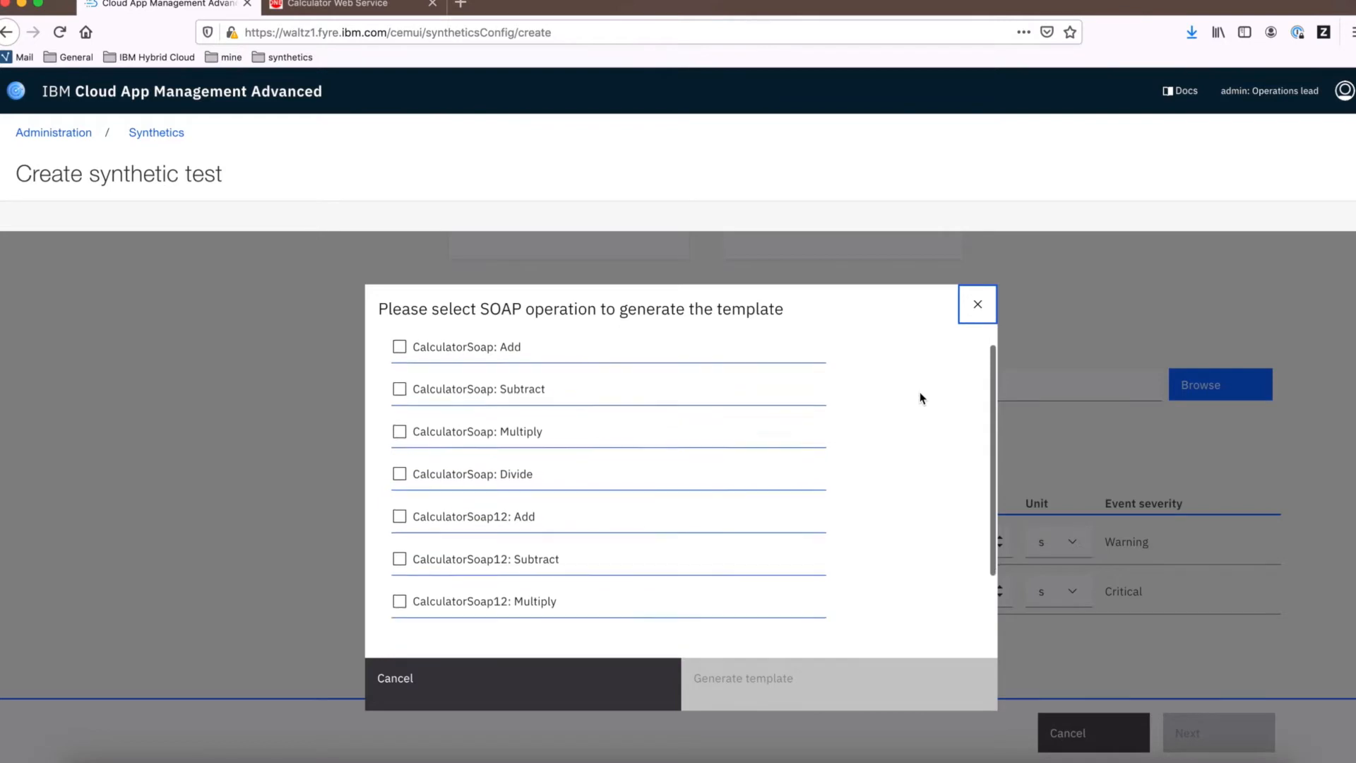
scroll(920, 398, up, 2)
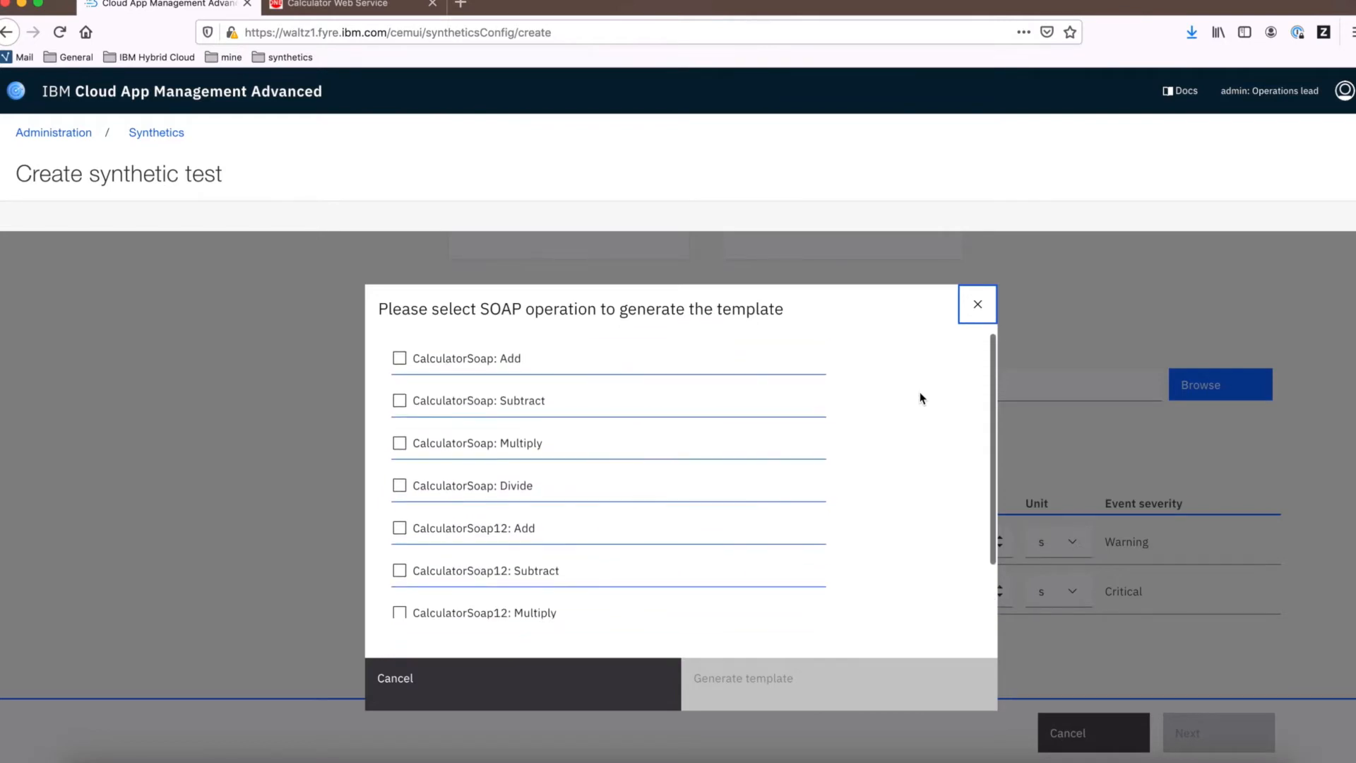
scroll(920, 398, down, 2)
scroll(921, 398, up, 2)
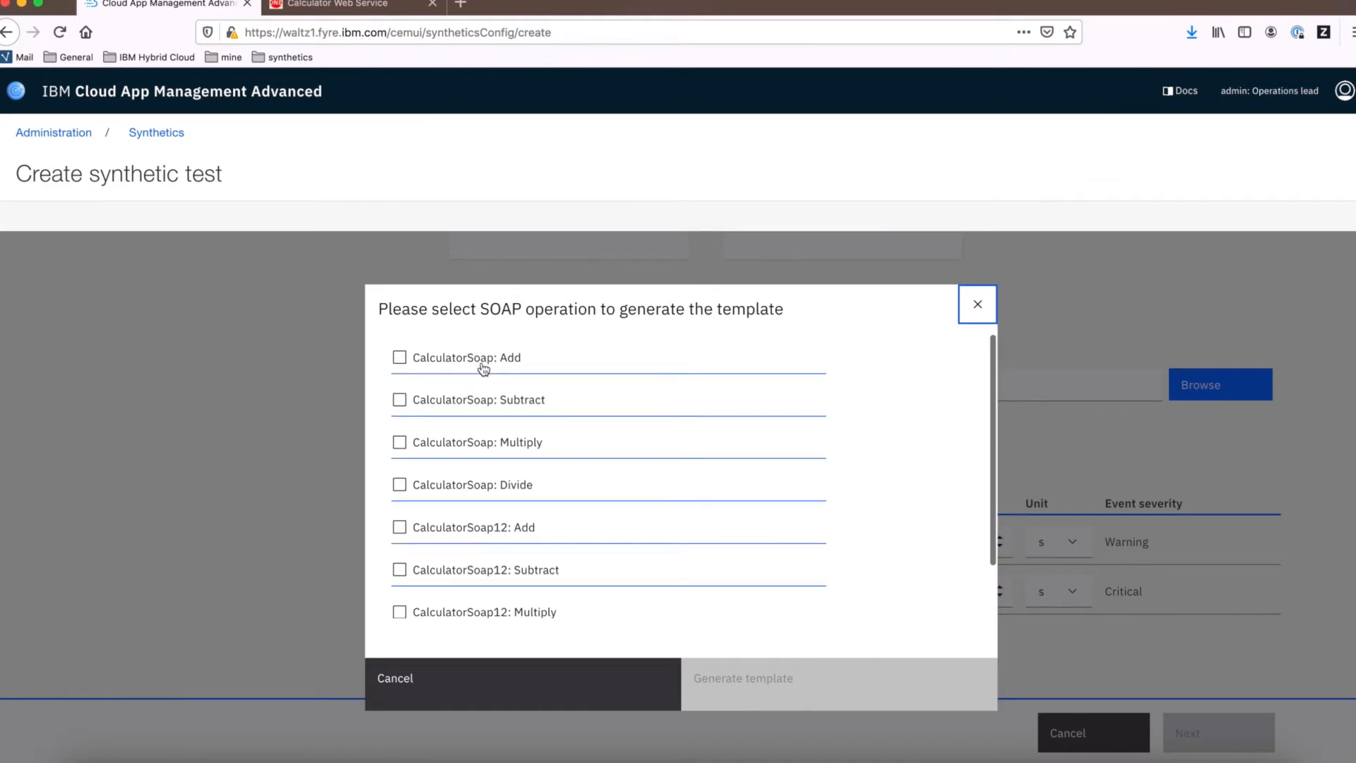
click(400, 360)
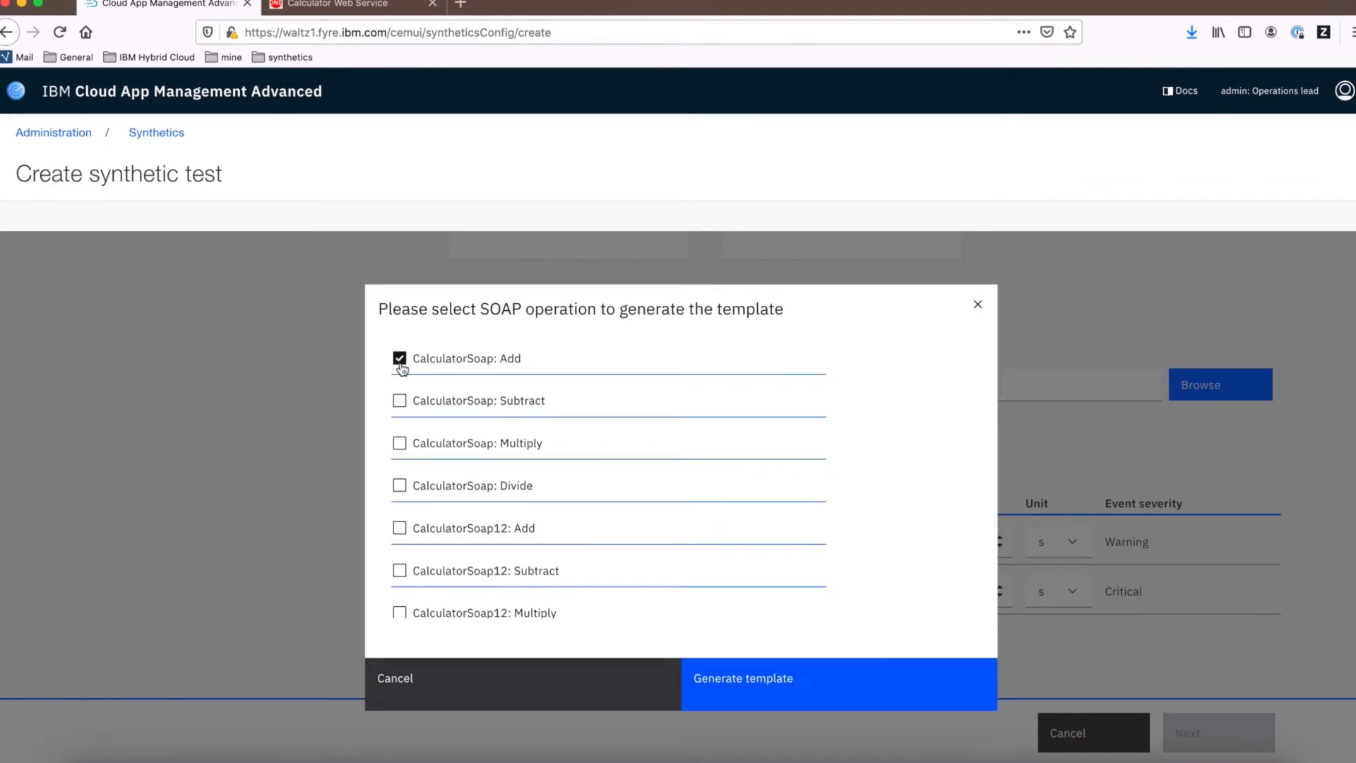
click(797, 689)
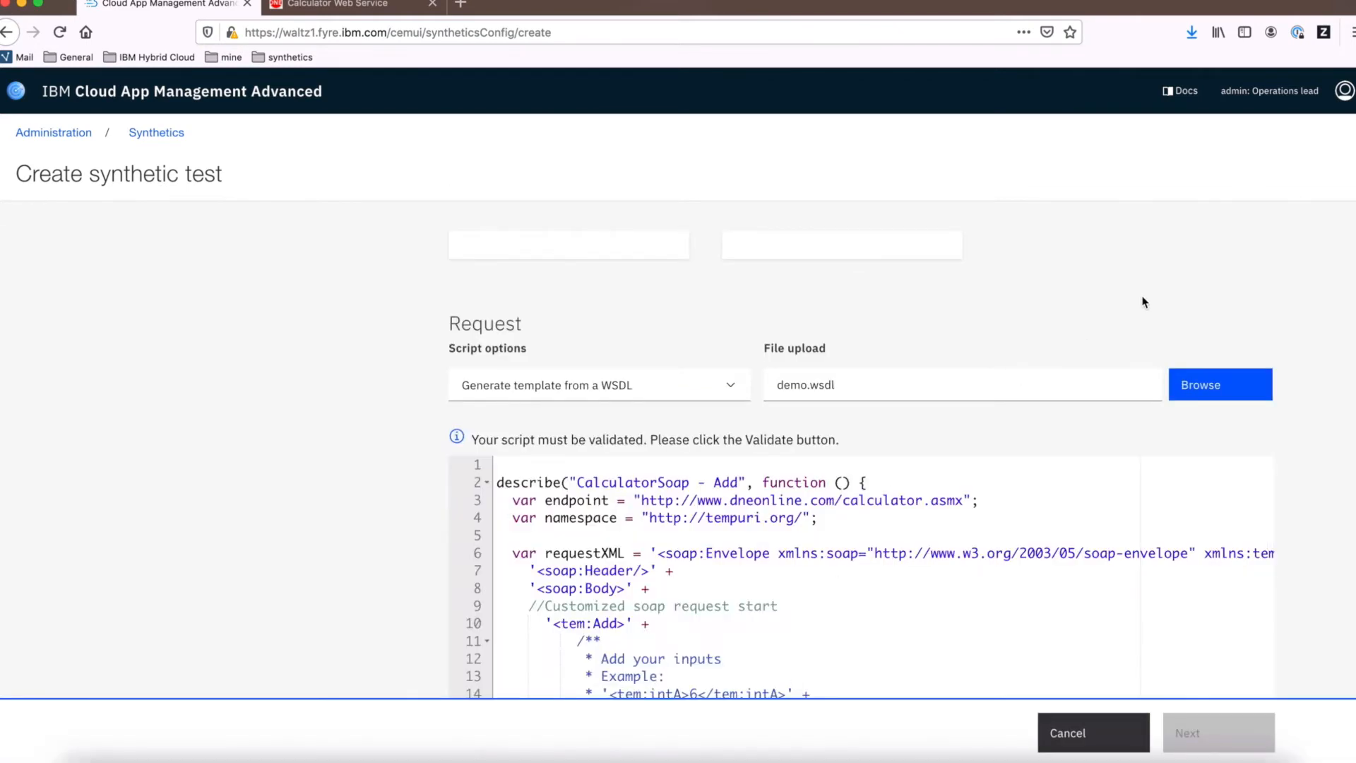
Validate the generated SOAP script
scroll(1145, 303, down, 15)
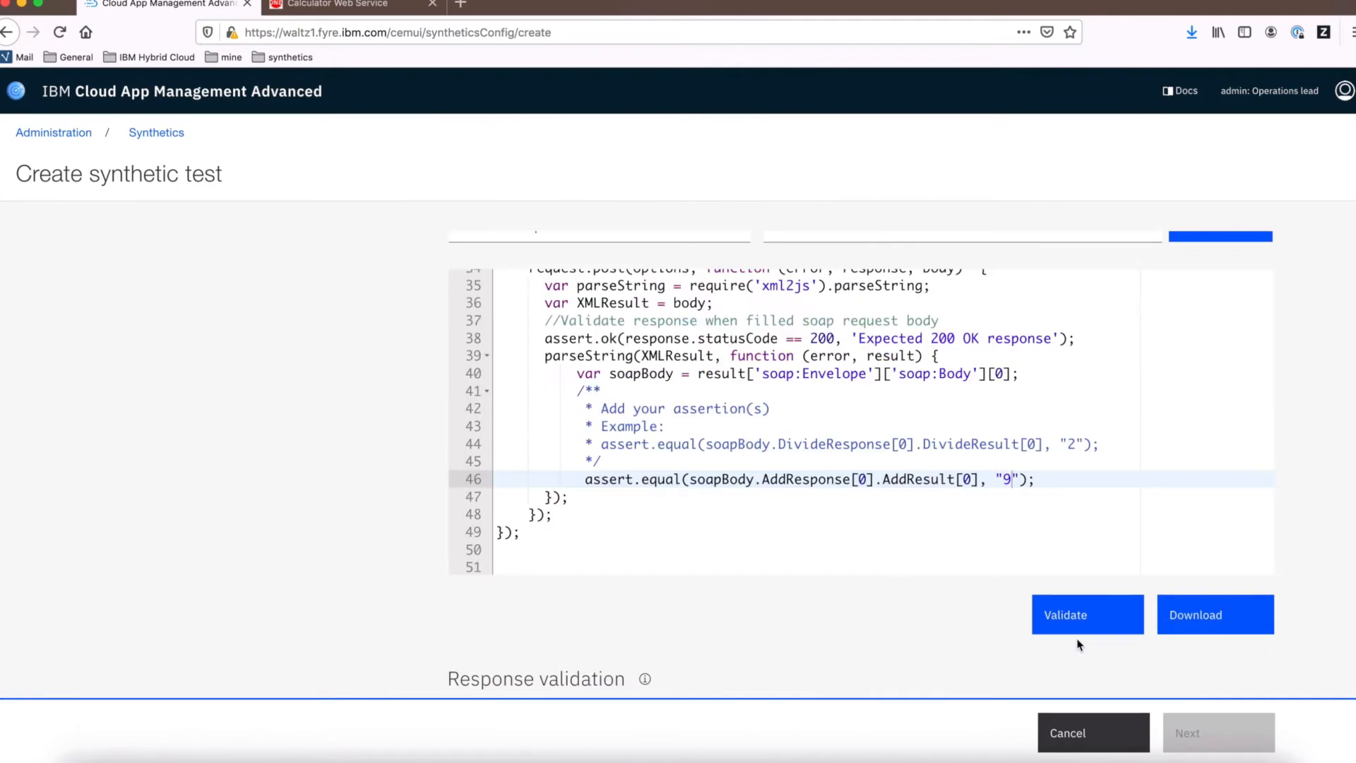
click(1077, 629)
scroll(1215, 410, down, 5)
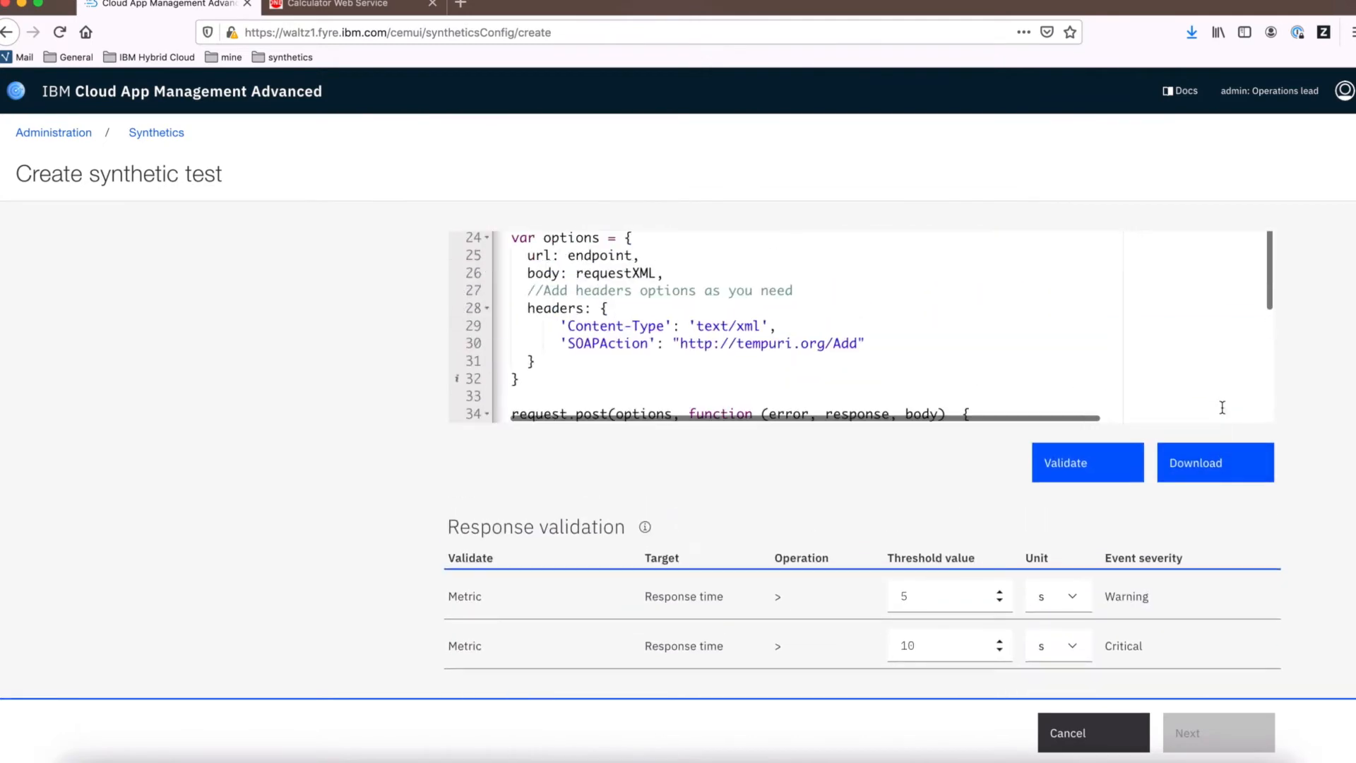
scroll(1350, 396, up, 3)
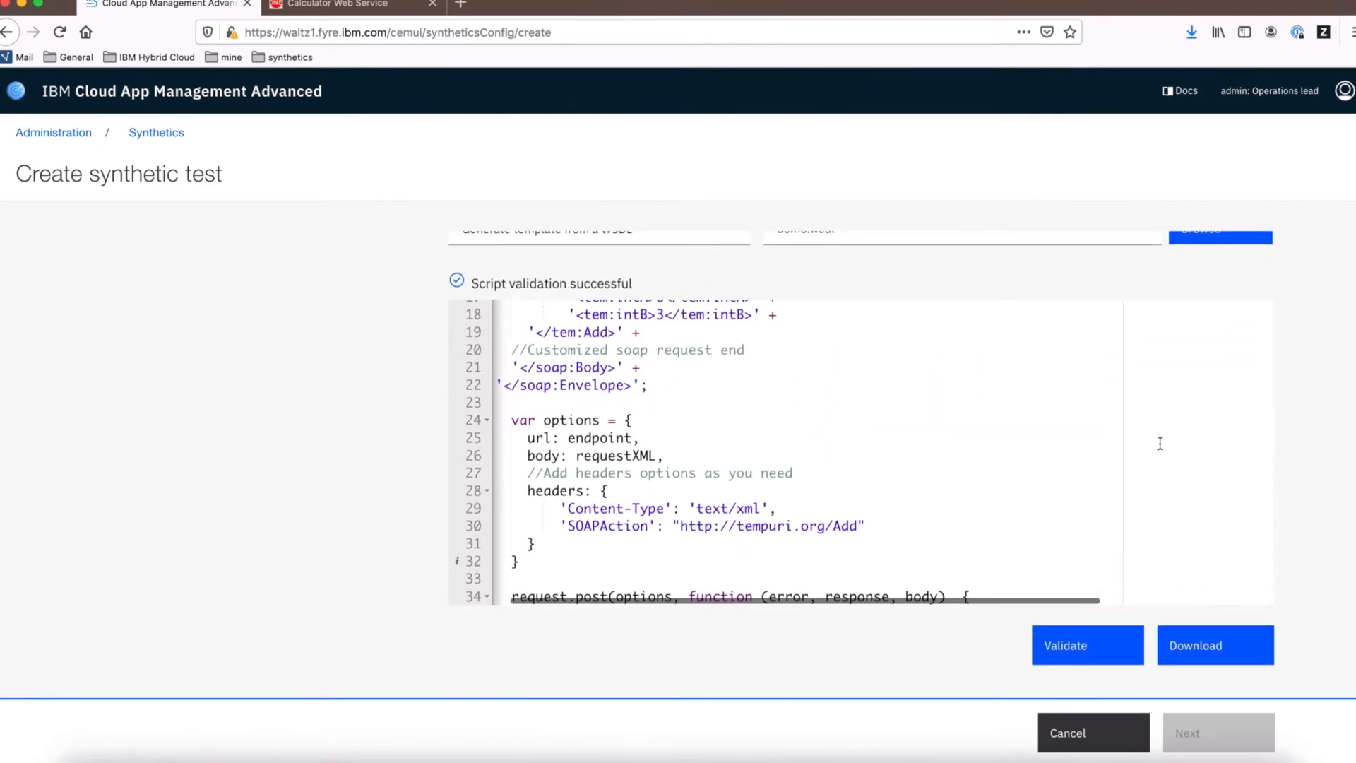
scroll(1160, 443, down, 5)
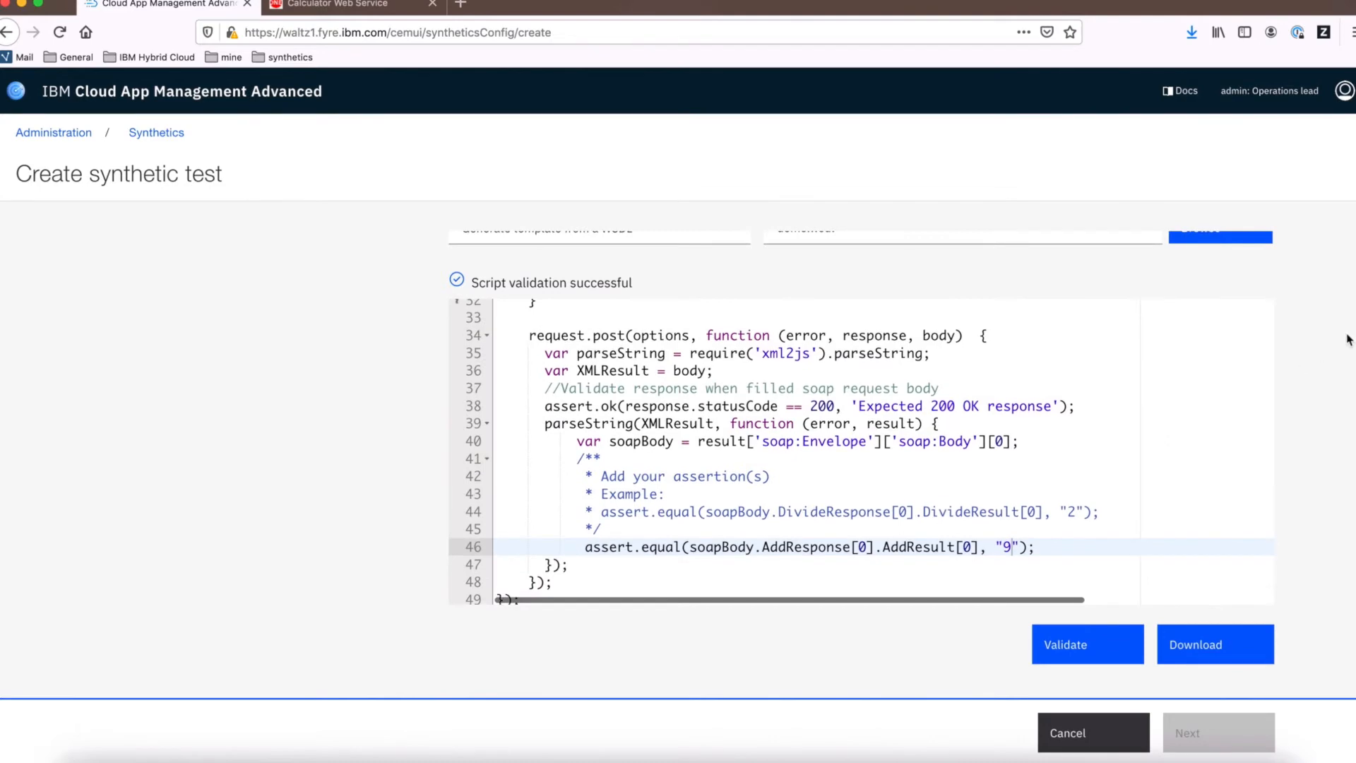
scroll(1339, 350, down, 5)
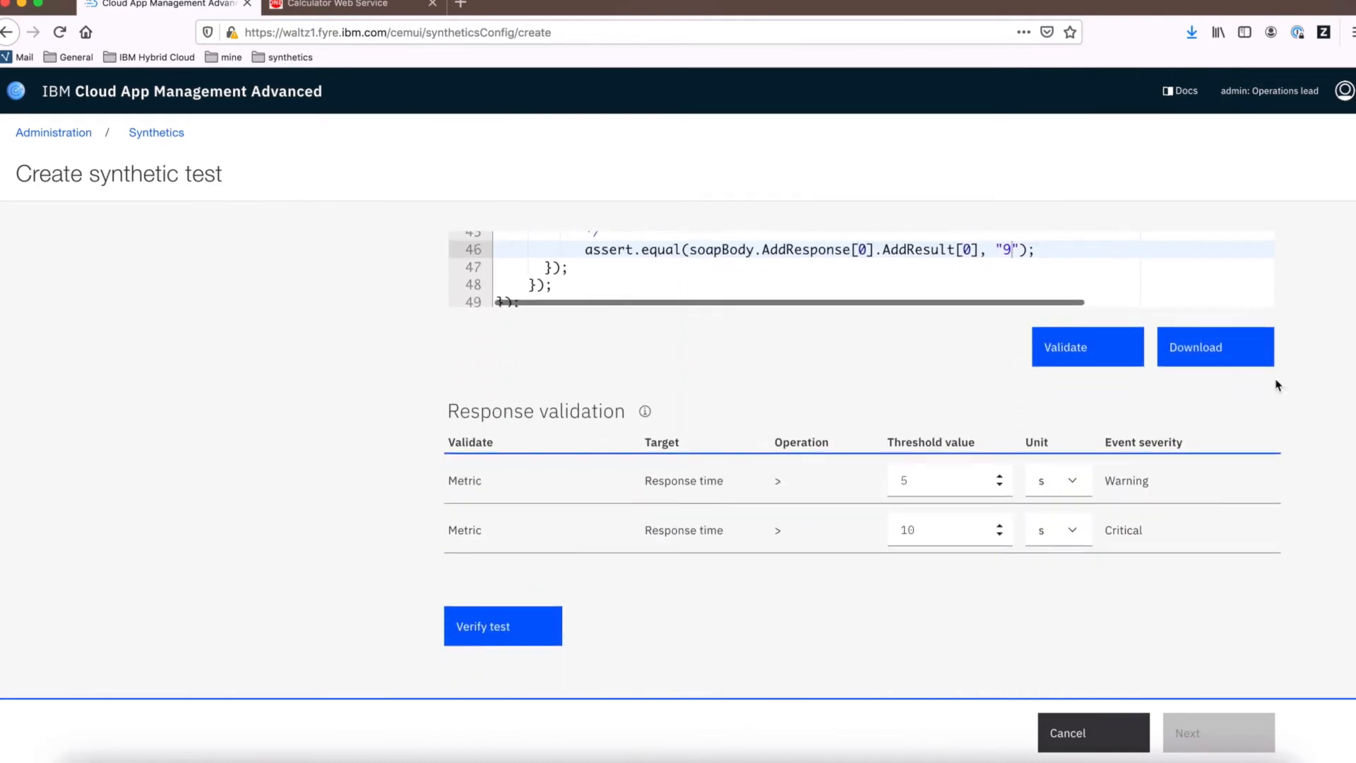
Verify the test and continue to the settings page
click(527, 627)
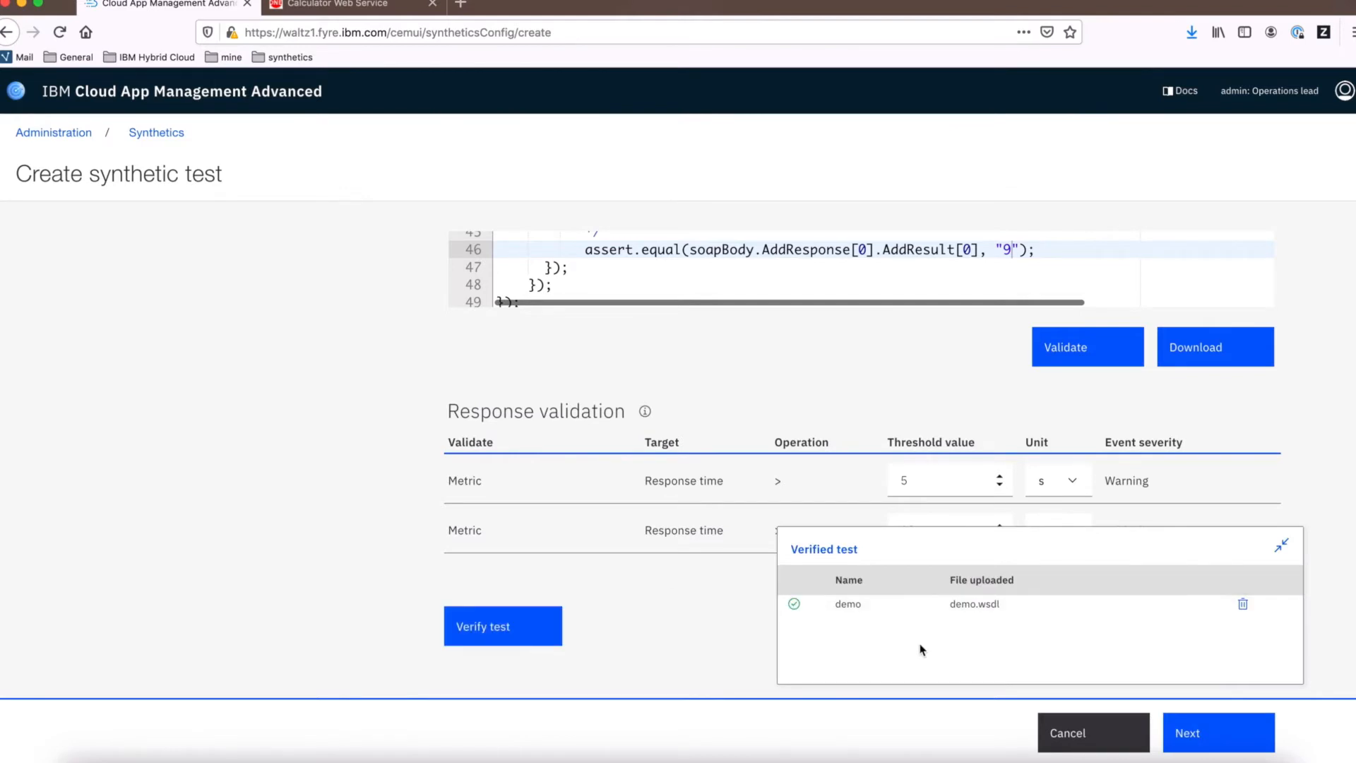
click(1201, 749)
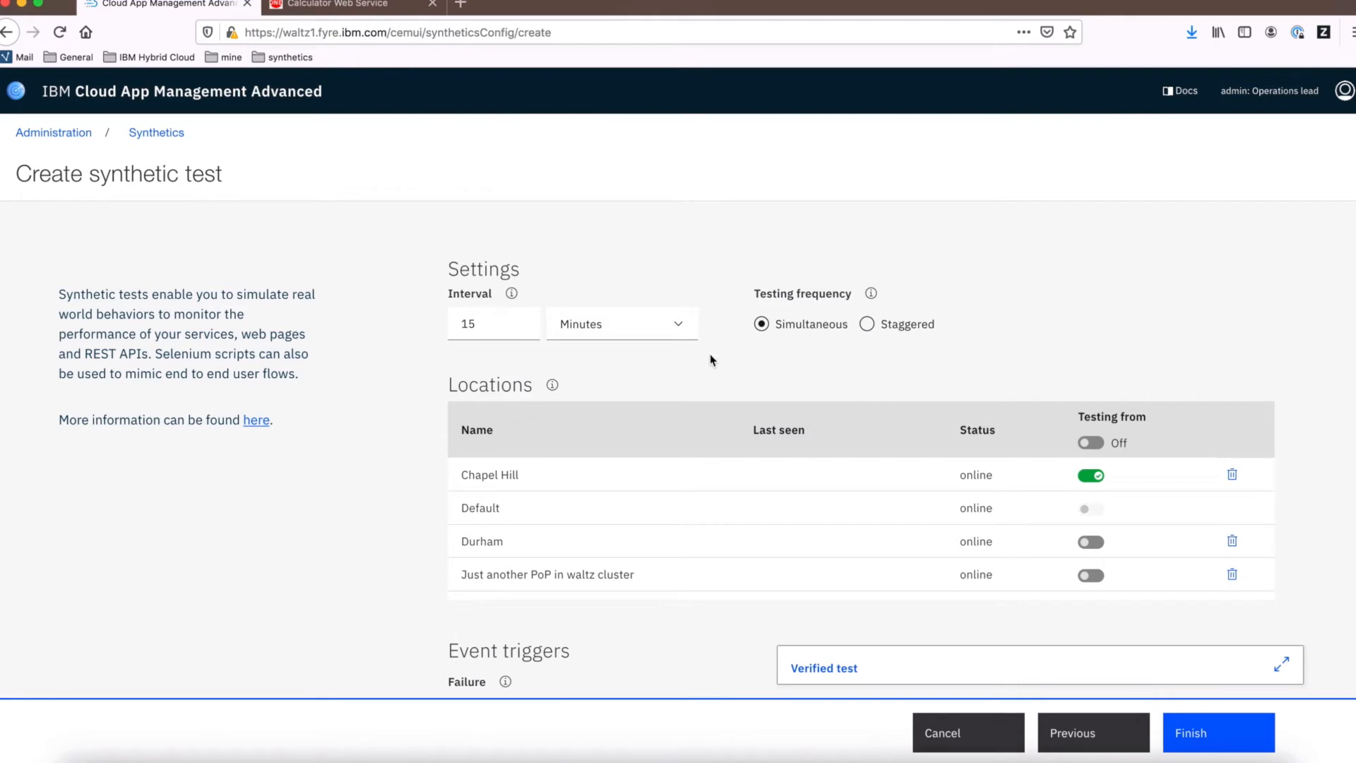
Enable testing from the soapPoP location and finish creating the synthetic test
scroll(1043, 474, down, 2)
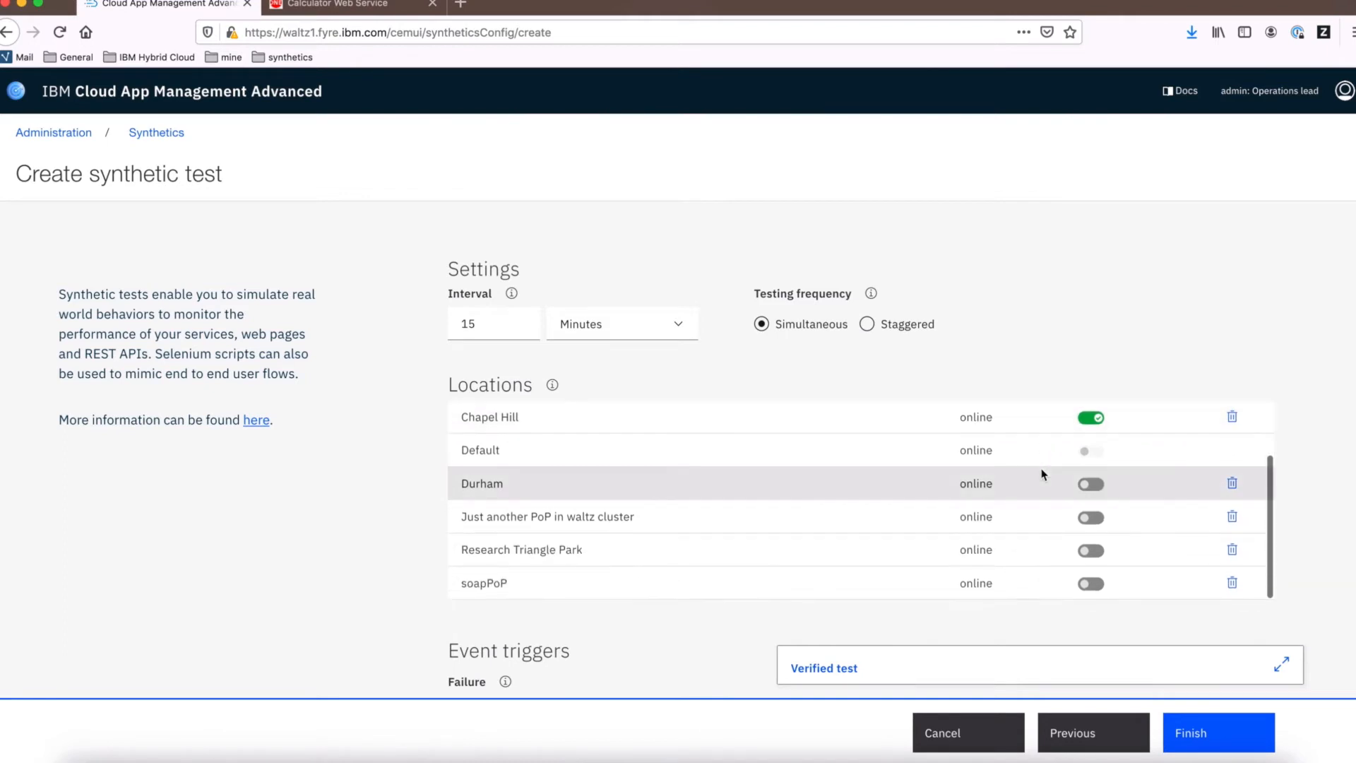
click(1092, 585)
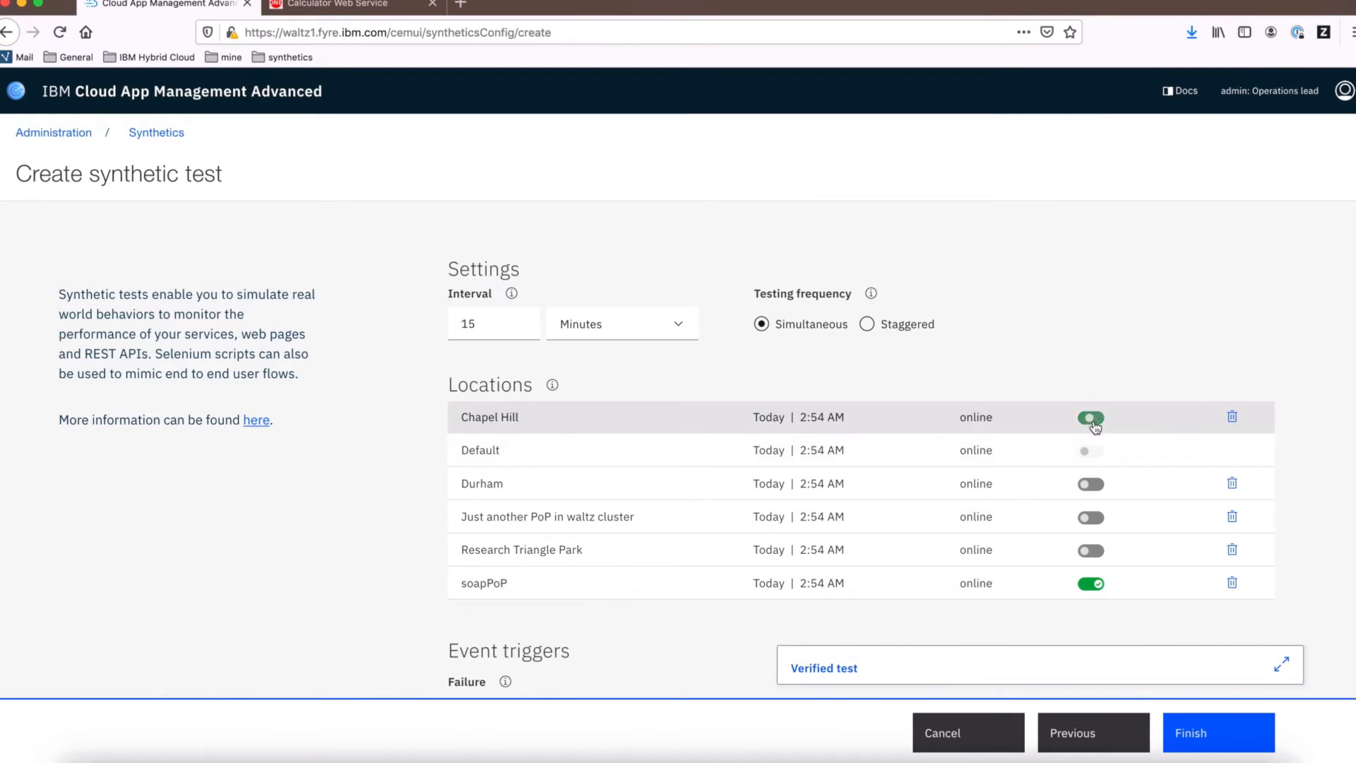
scroll(1327, 359, down, 5)
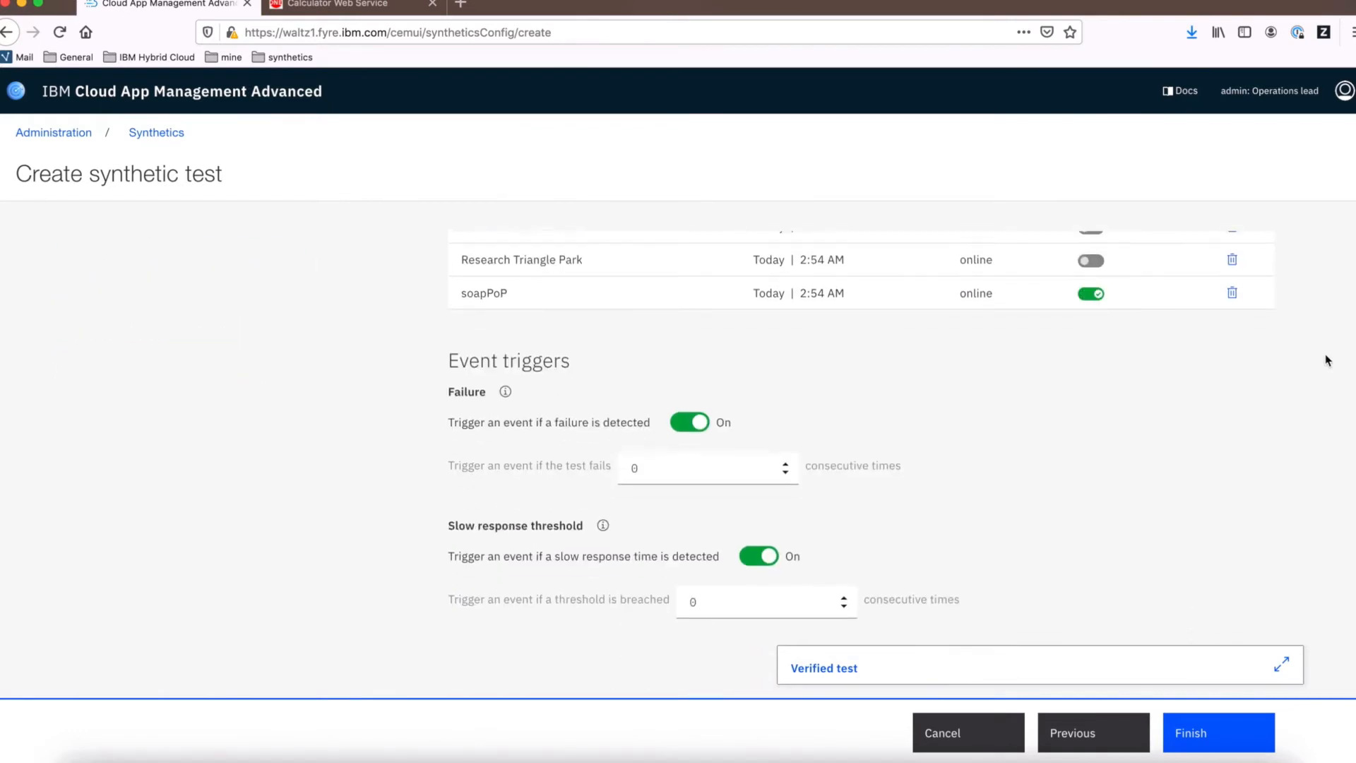
click(1218, 746)
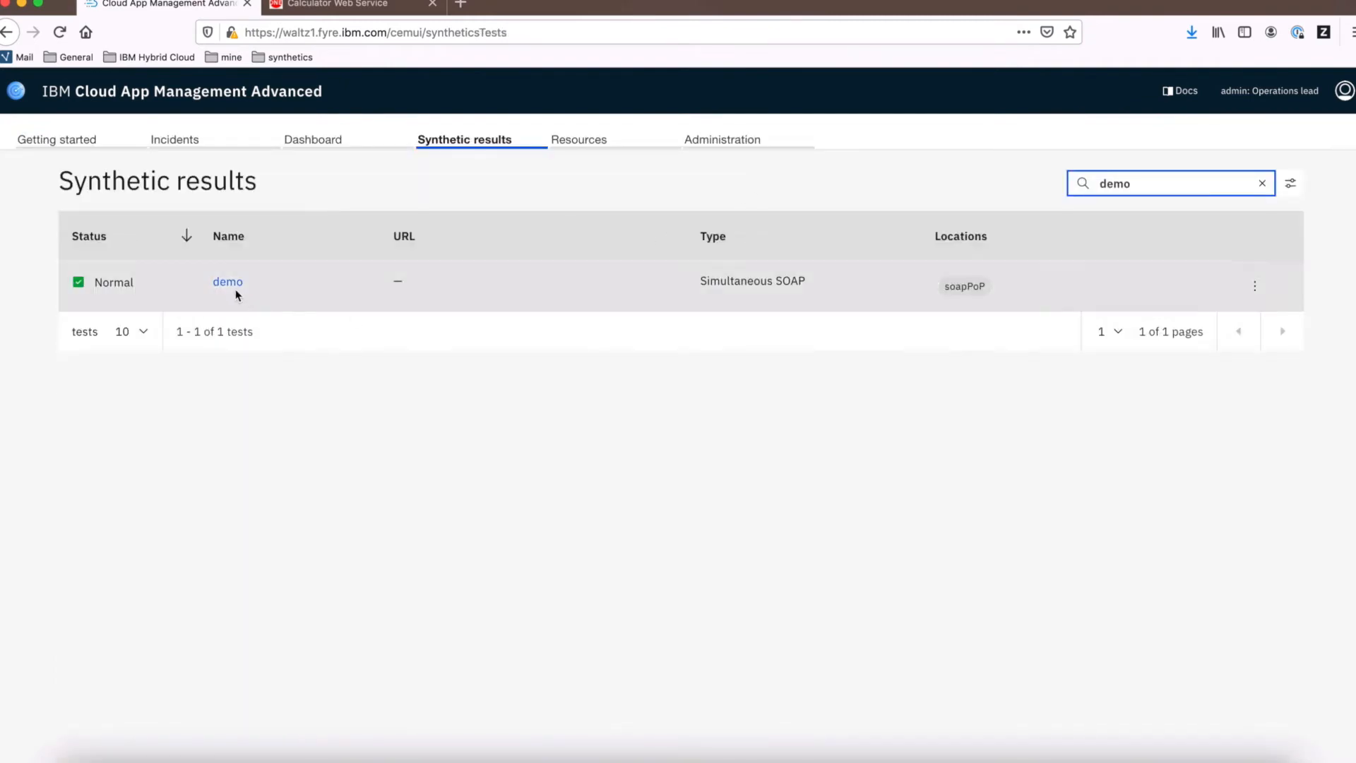
Open the demo test, then choose New script as the script option for another synthetic test
click(228, 283)
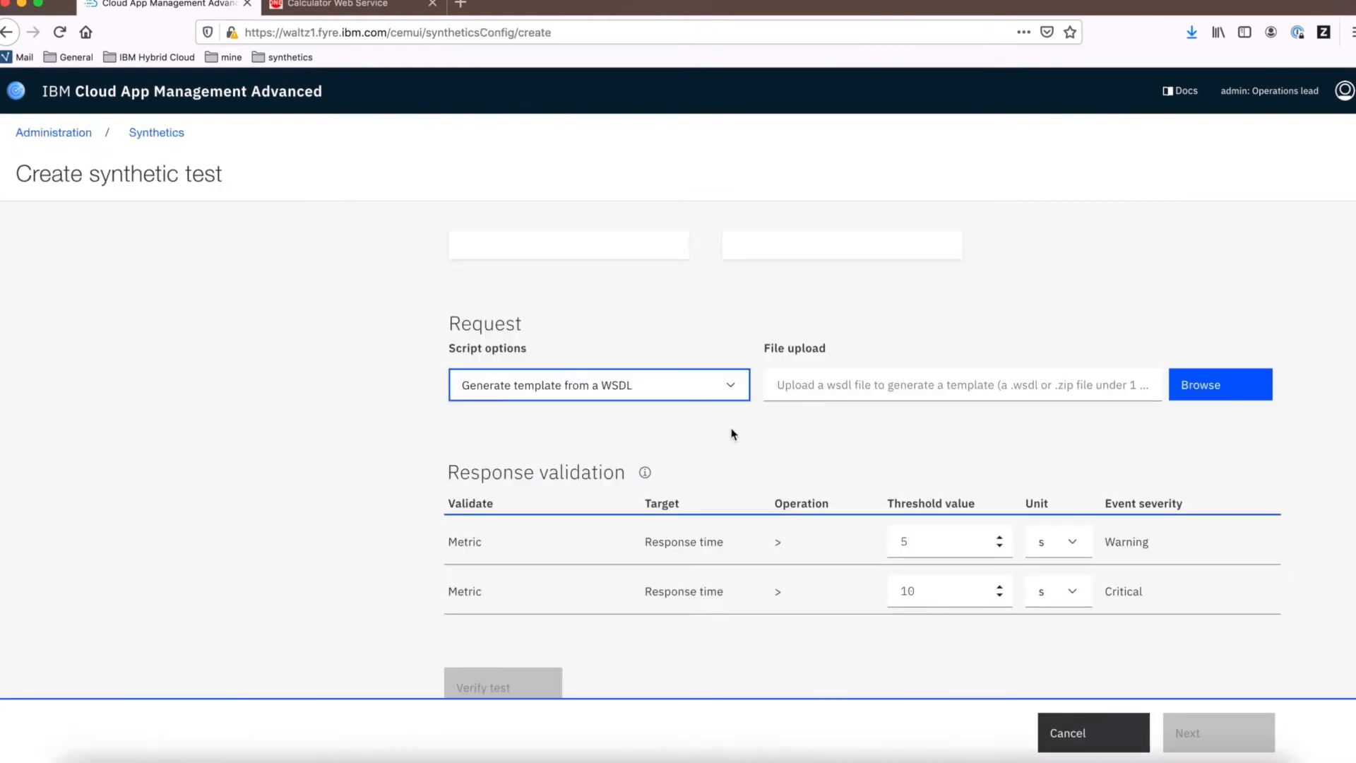
click(735, 389)
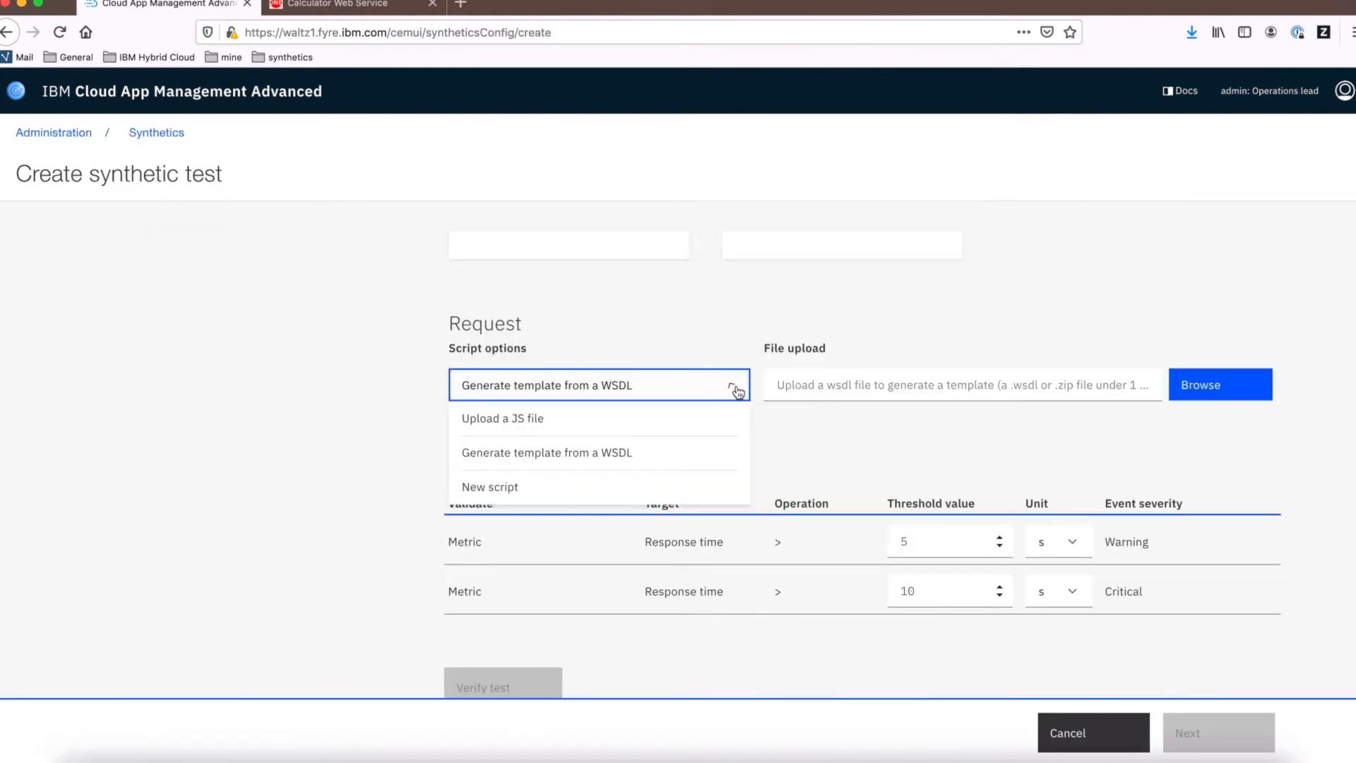
click(696, 496)
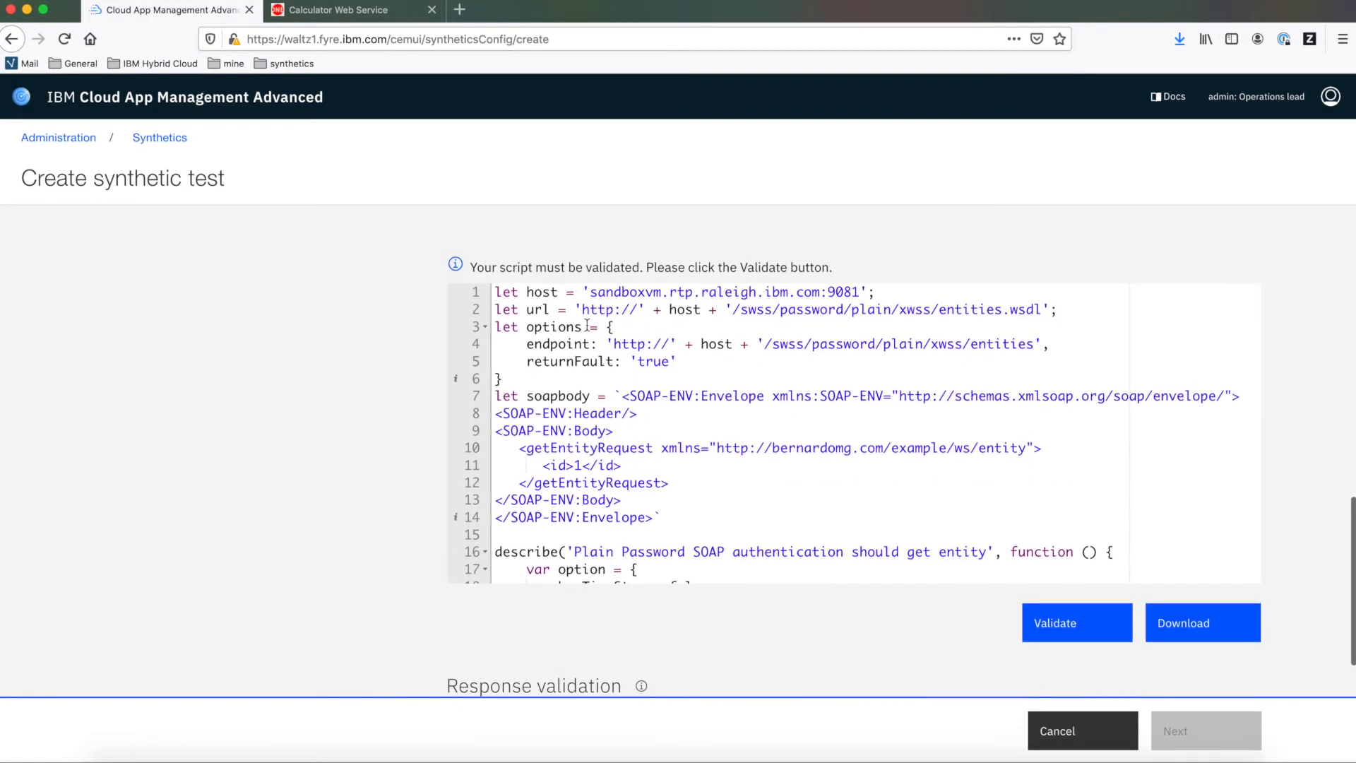
Examine the script's host, url, SOAP request body and password variables
double_click(546, 292)
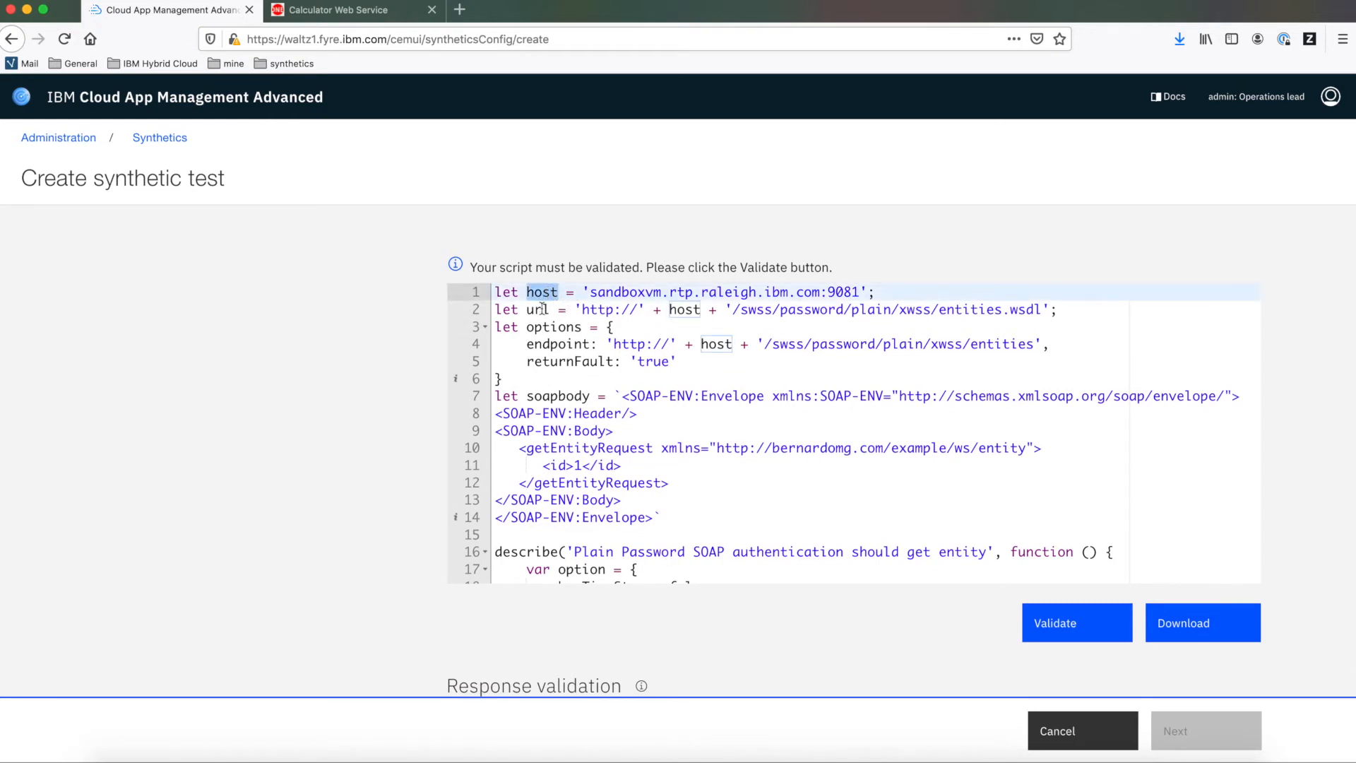
double_click(539, 310)
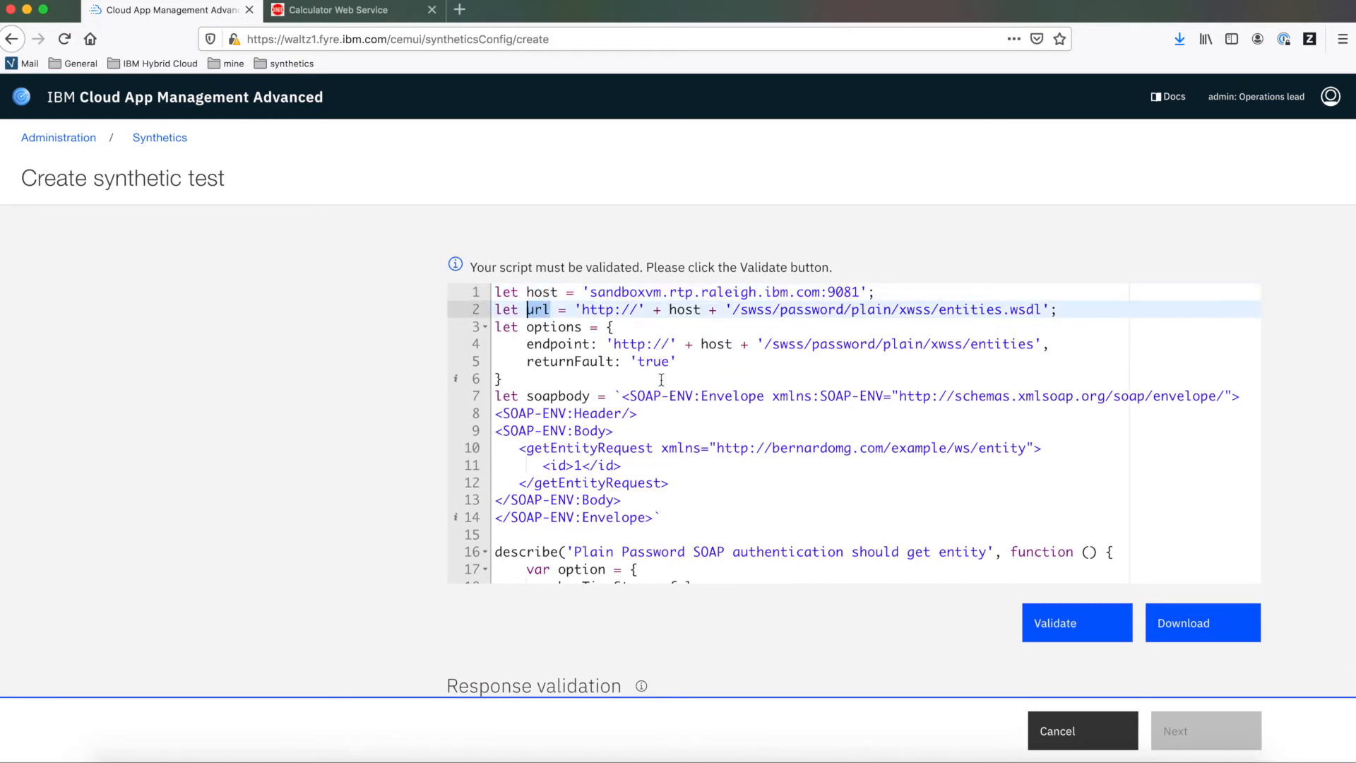
scroll(661, 380, down, 1)
double_click(590, 418)
scroll(813, 415, down, 8)
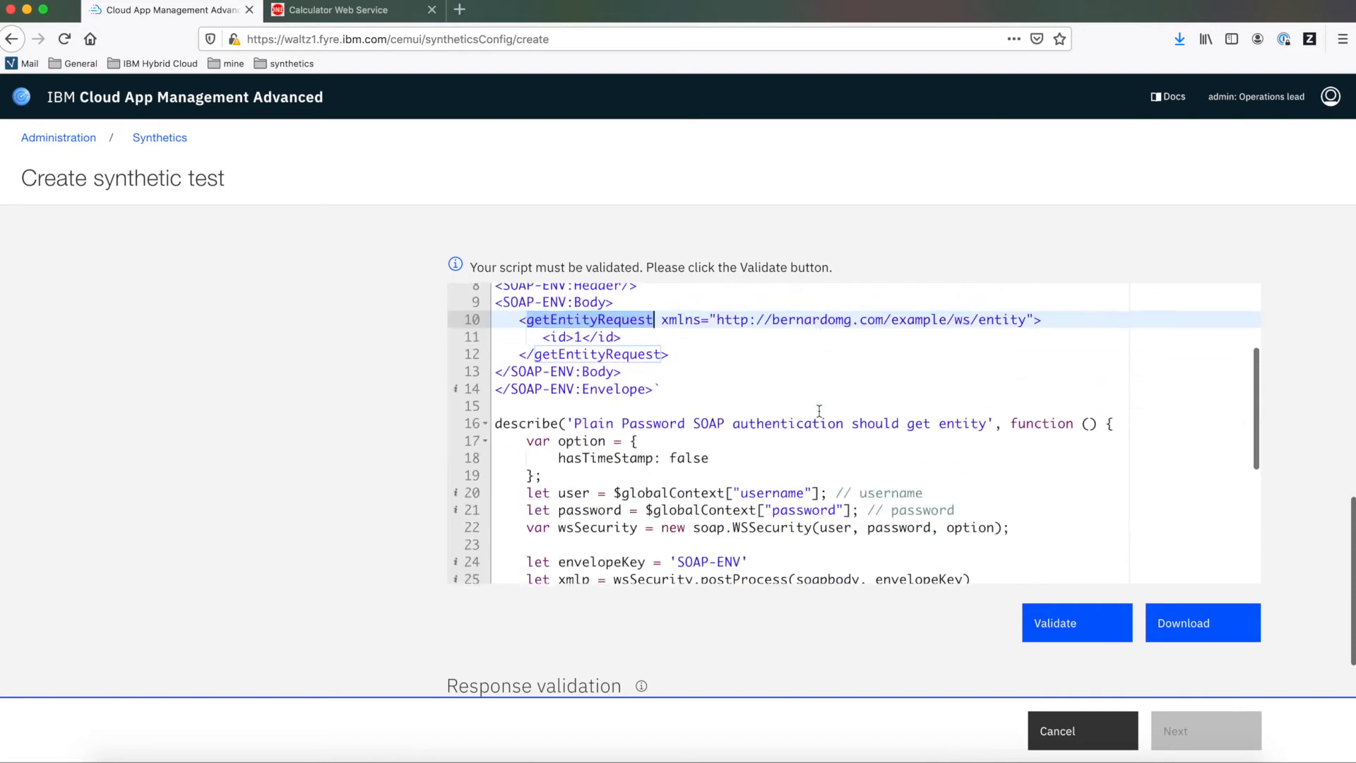
scroll(819, 411, up, 1)
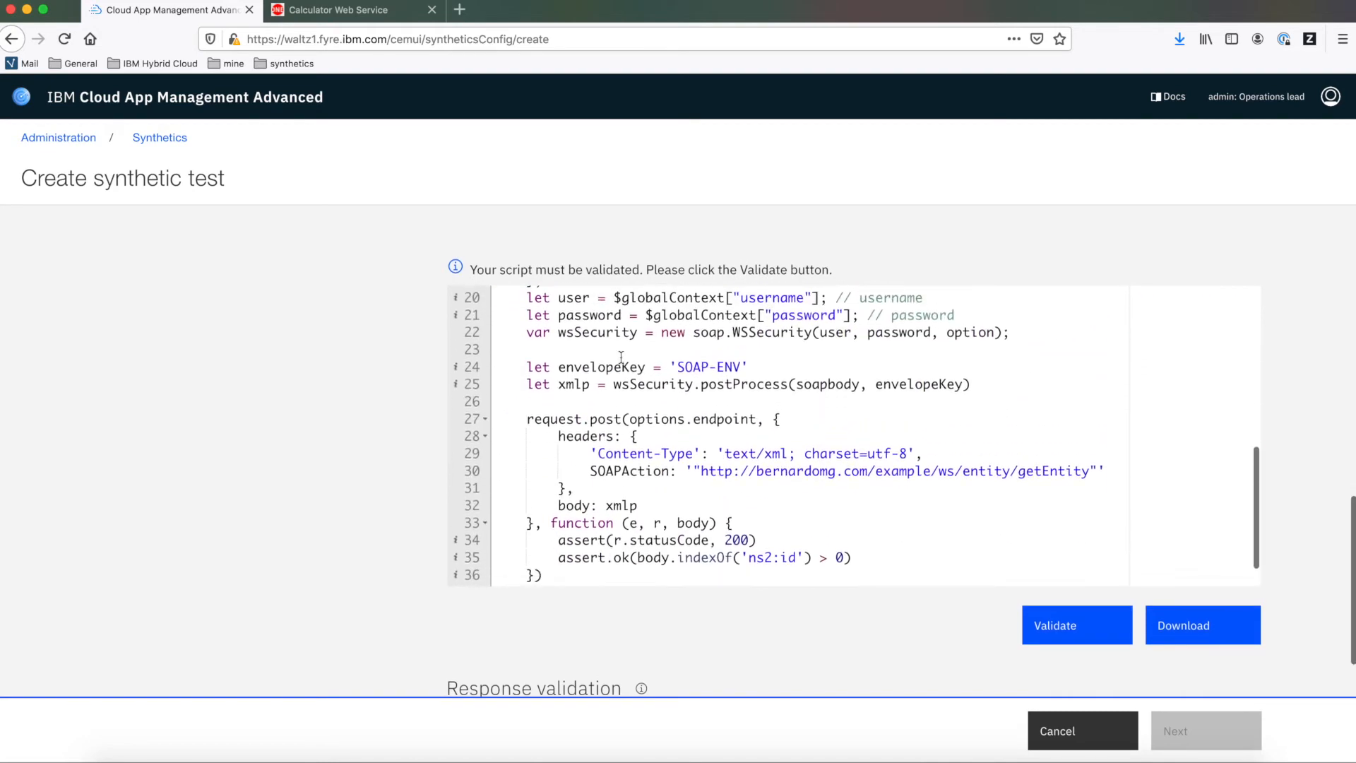
double_click(575, 315)
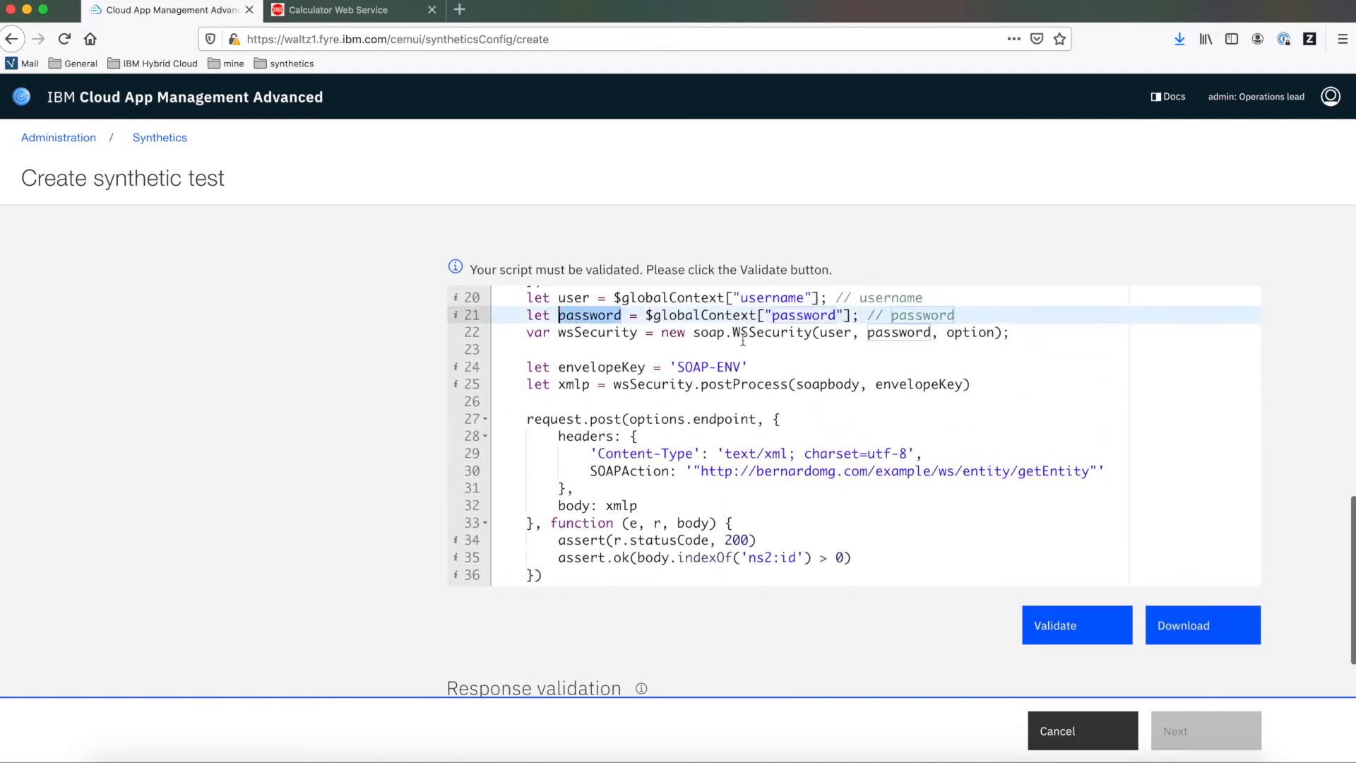
scroll(579, 339, down, 5)
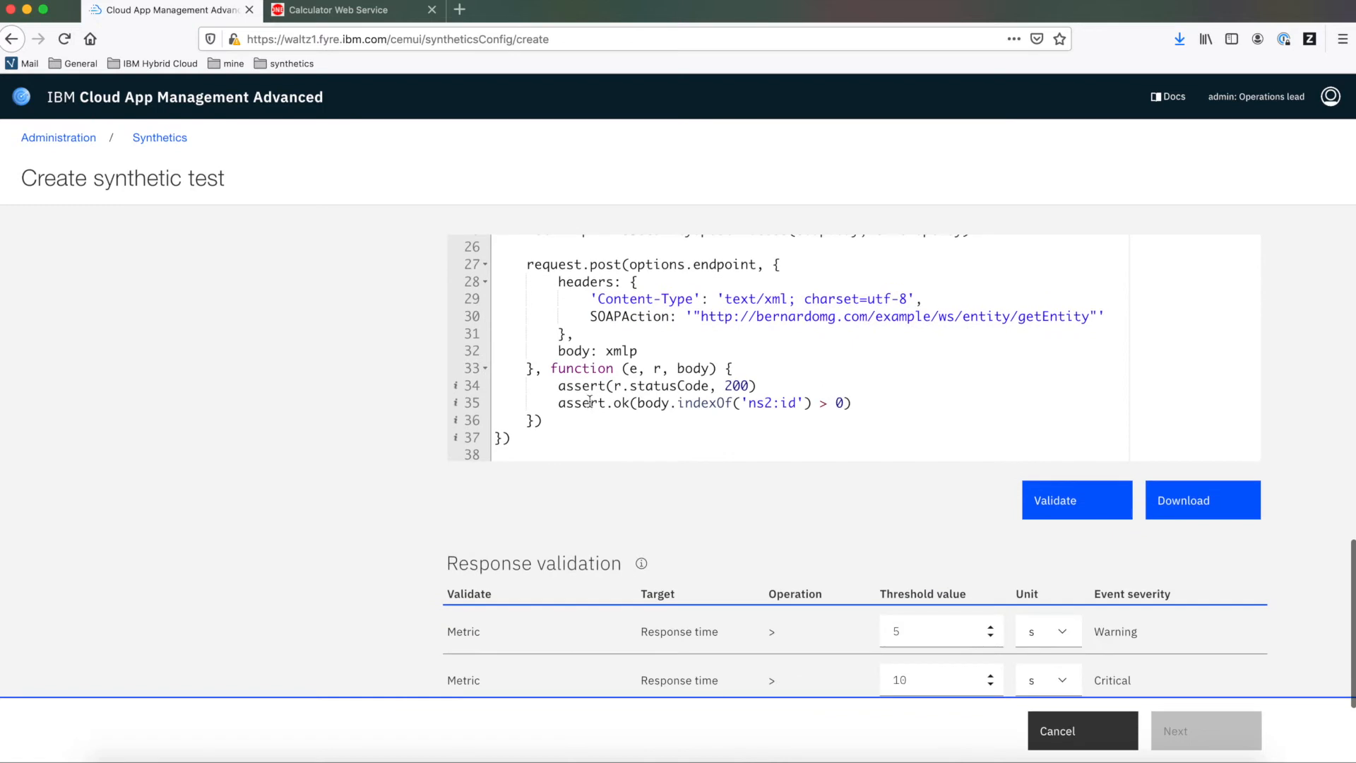
Validate the new script and bring its script variables section into view
click(1088, 495)
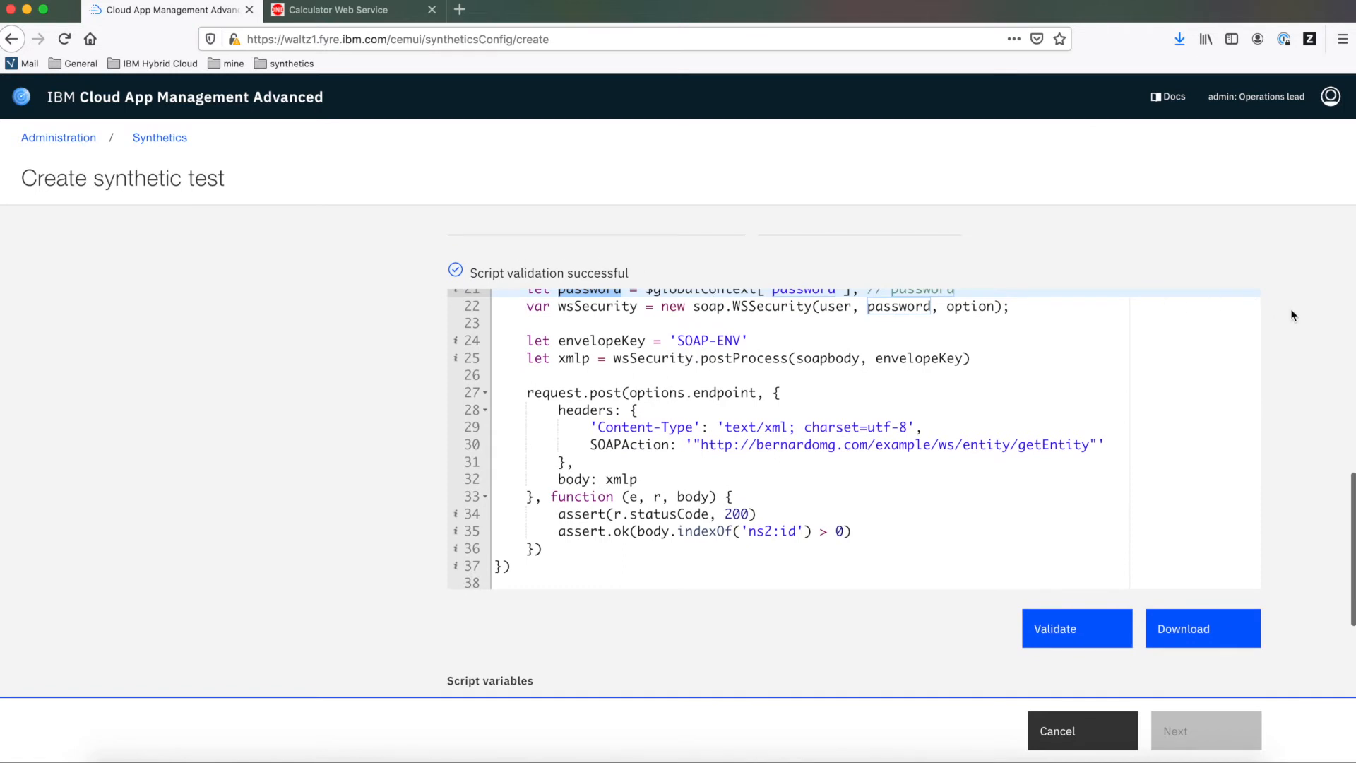
scroll(1293, 315, down, 3)
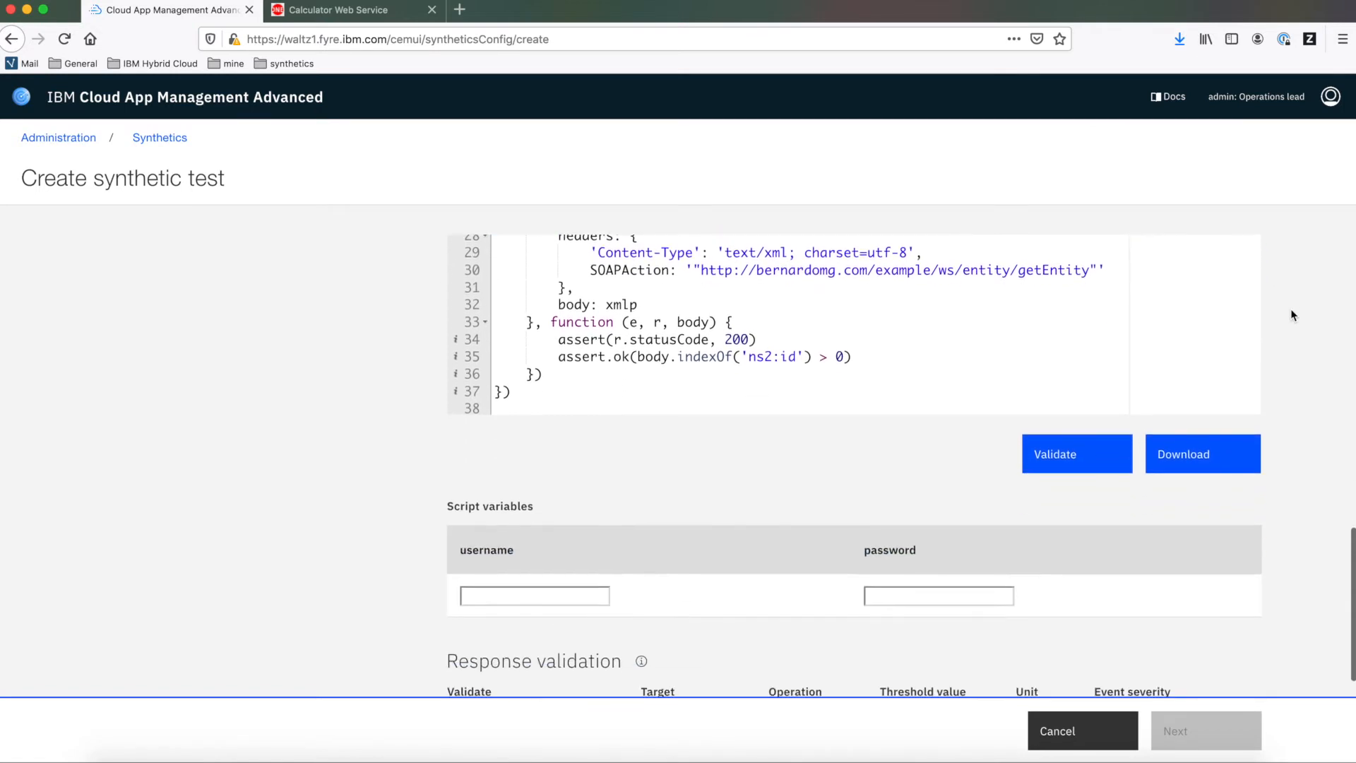
scroll(1291, 311, down, 1)
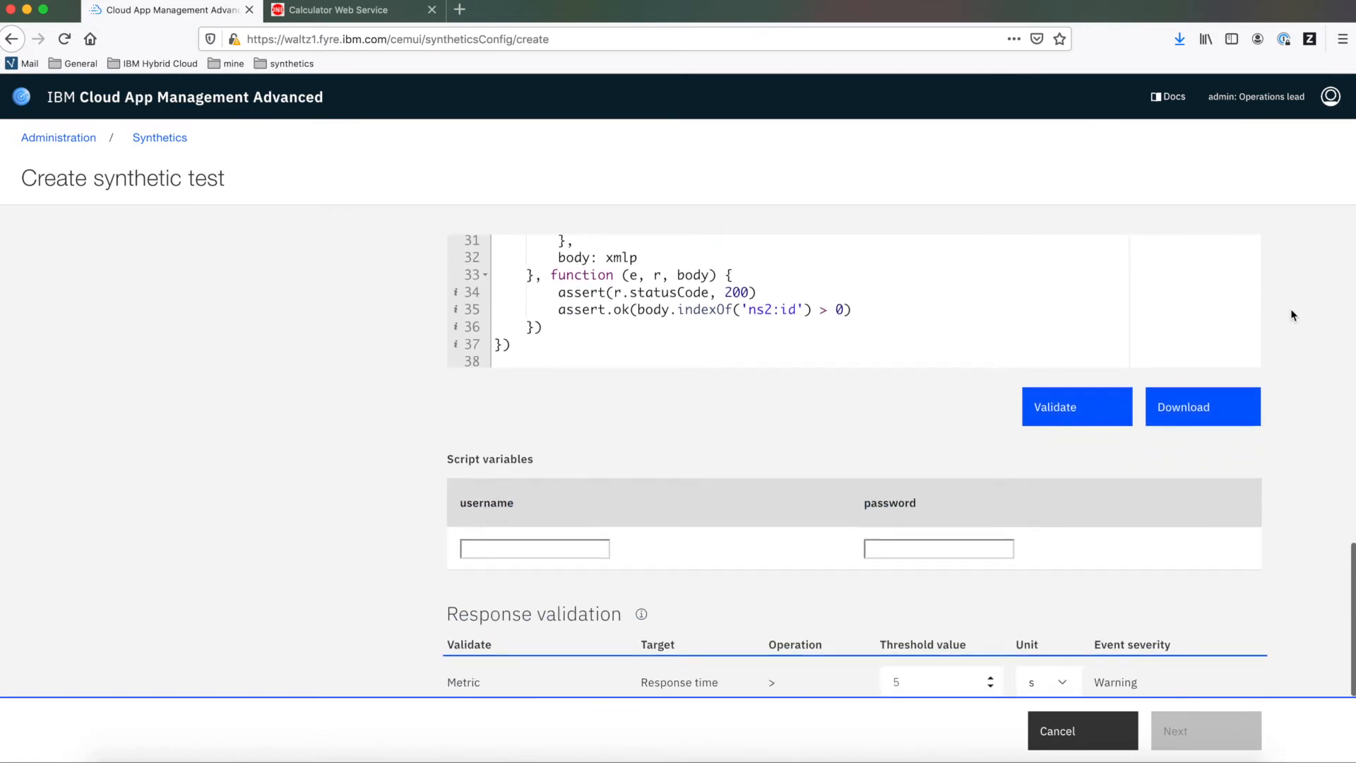
Set the username script variable to myUser
click(565, 542)
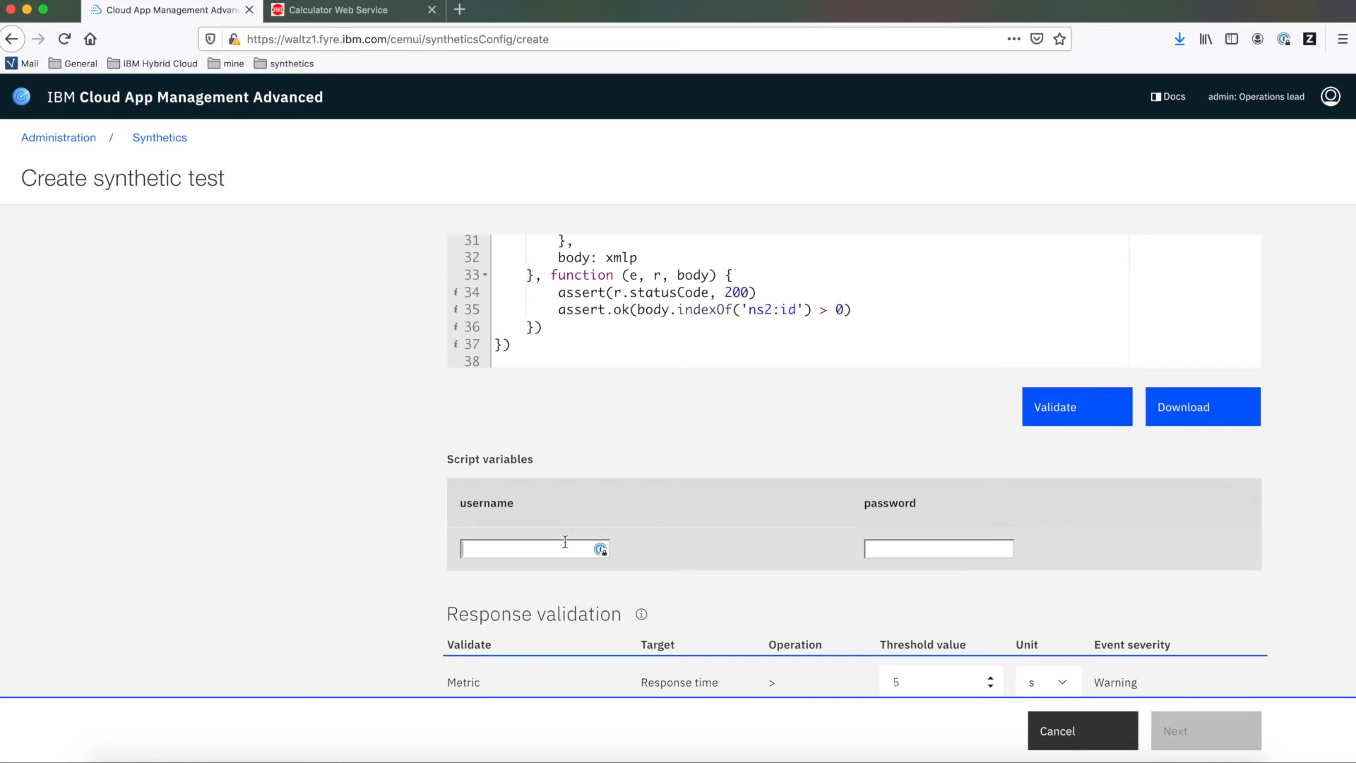
text(myus)
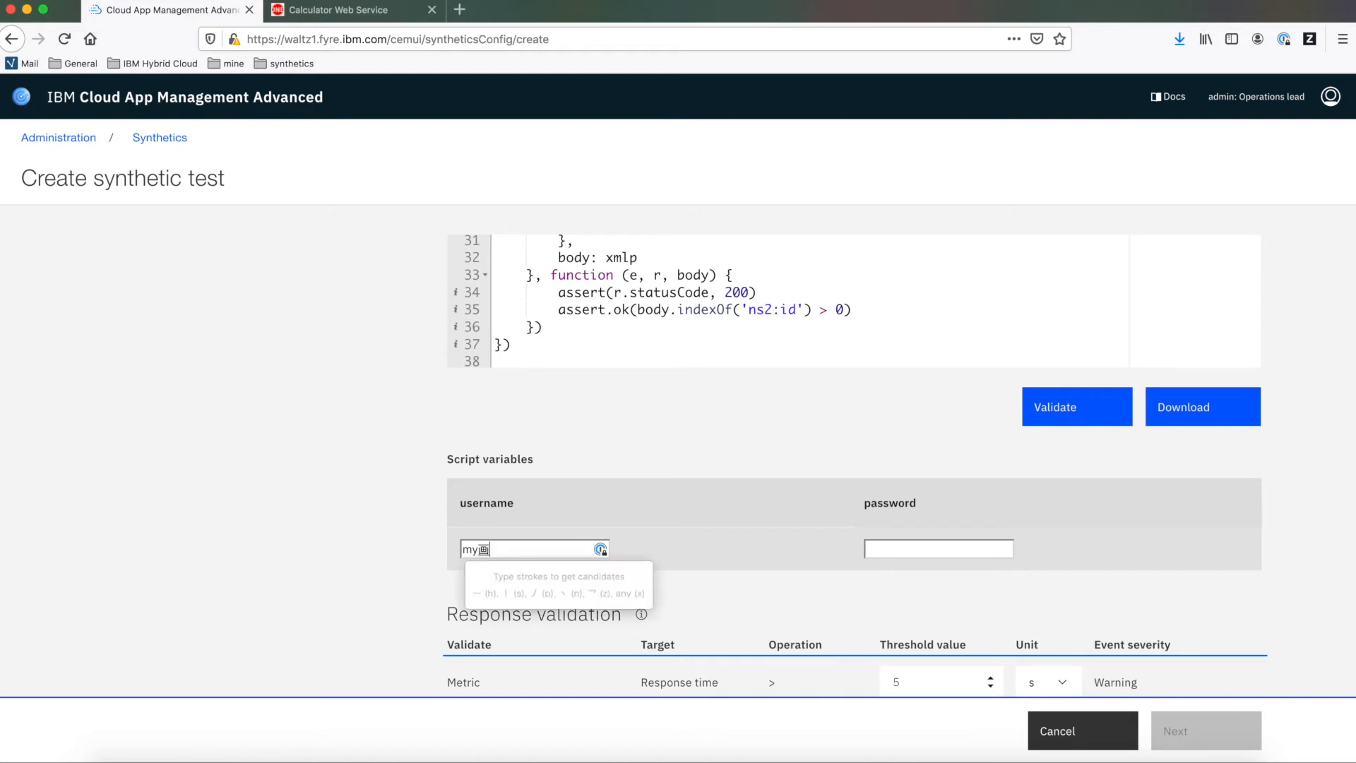
key(BackSpace)
key(BackSpace)
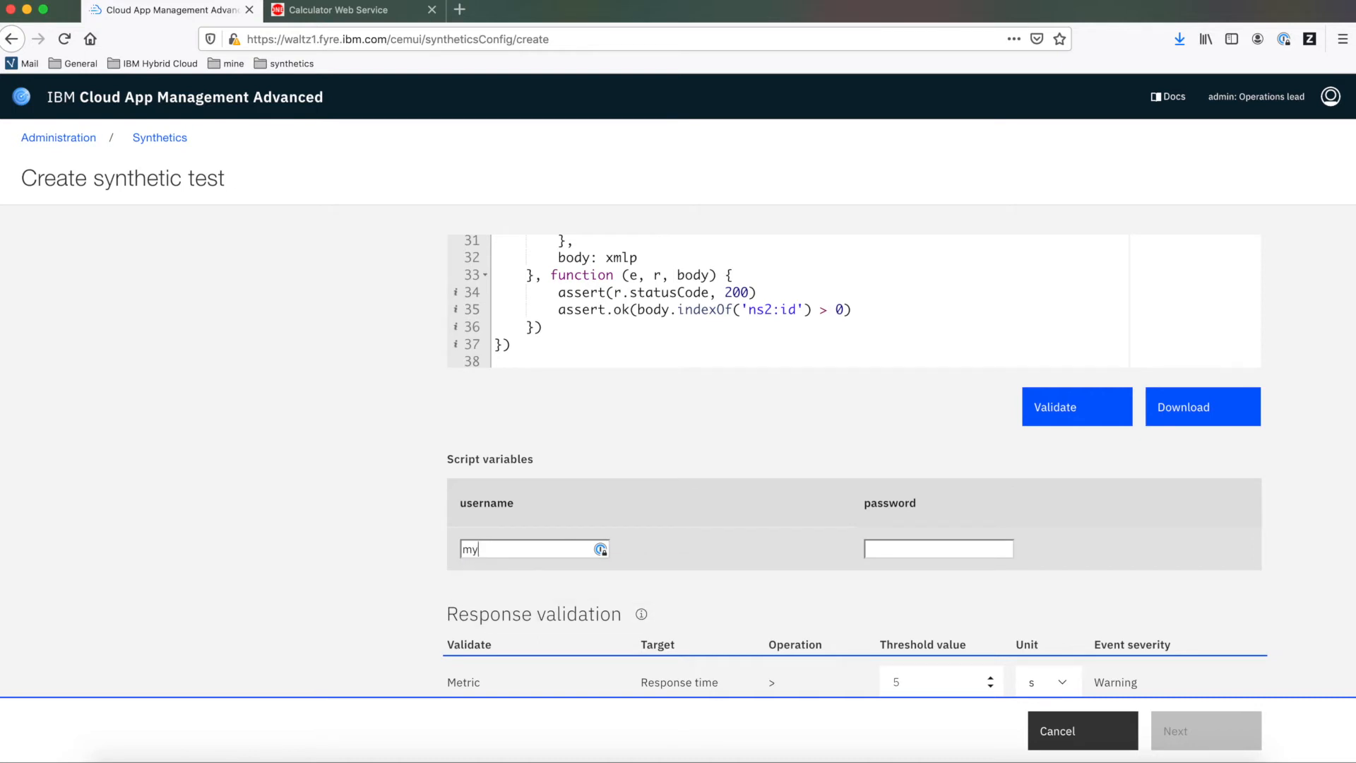
text(User)
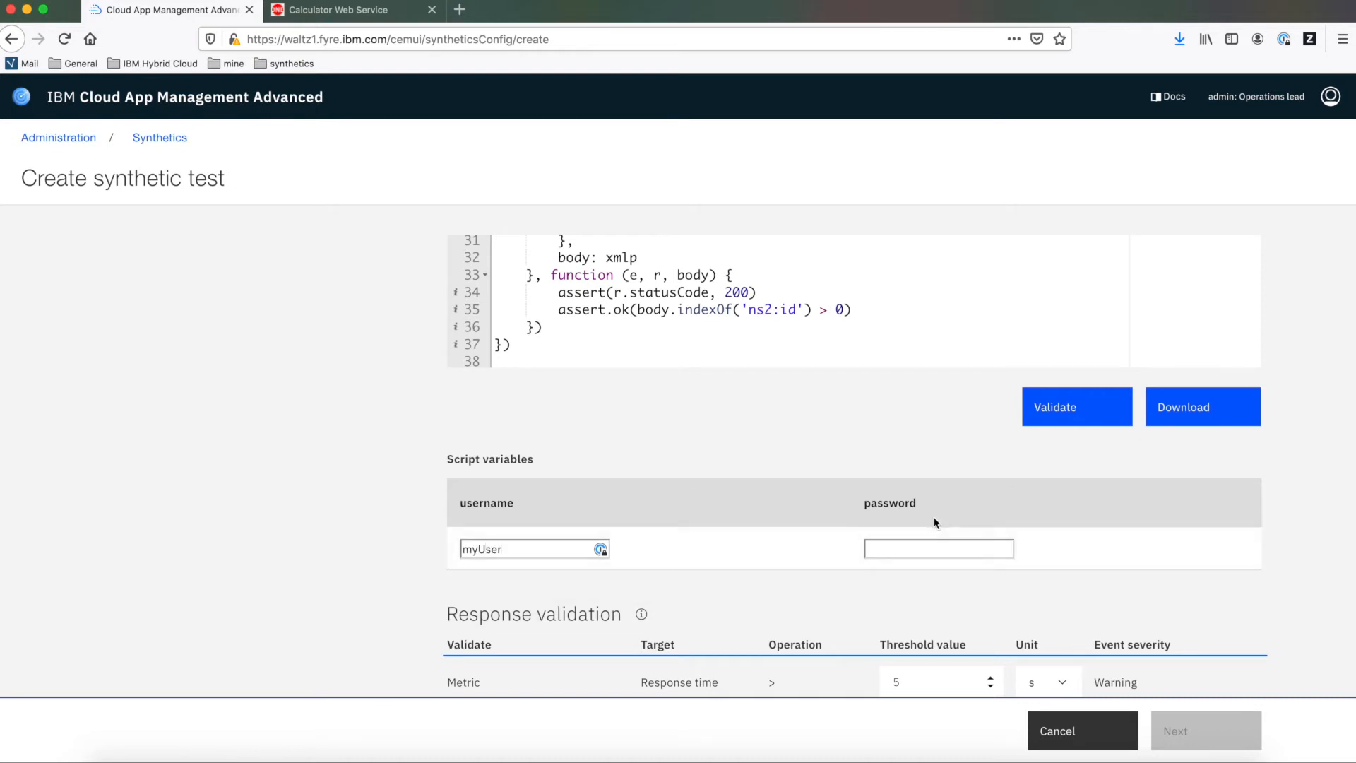
Fill in the password script variable and verify the test
click(959, 548)
scroll(1321, 424, down, 5)
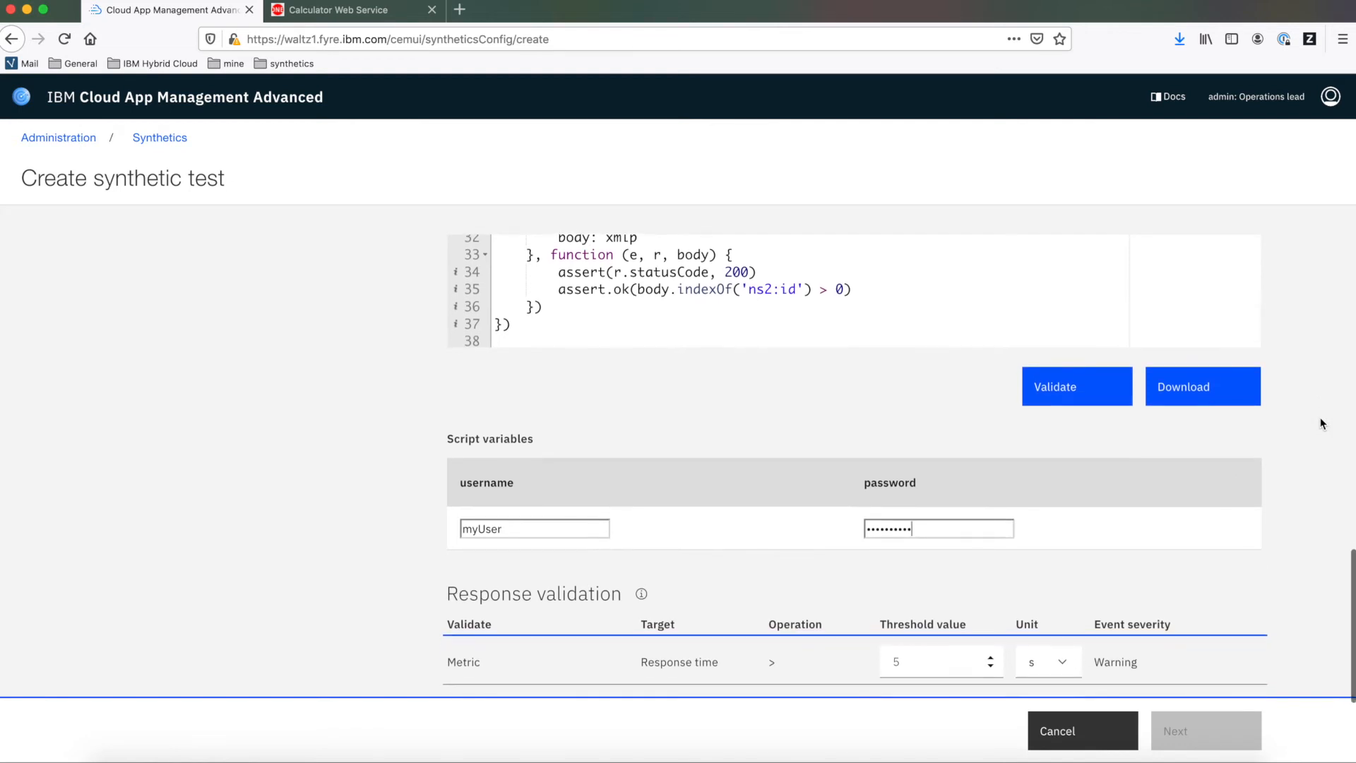
click(547, 626)
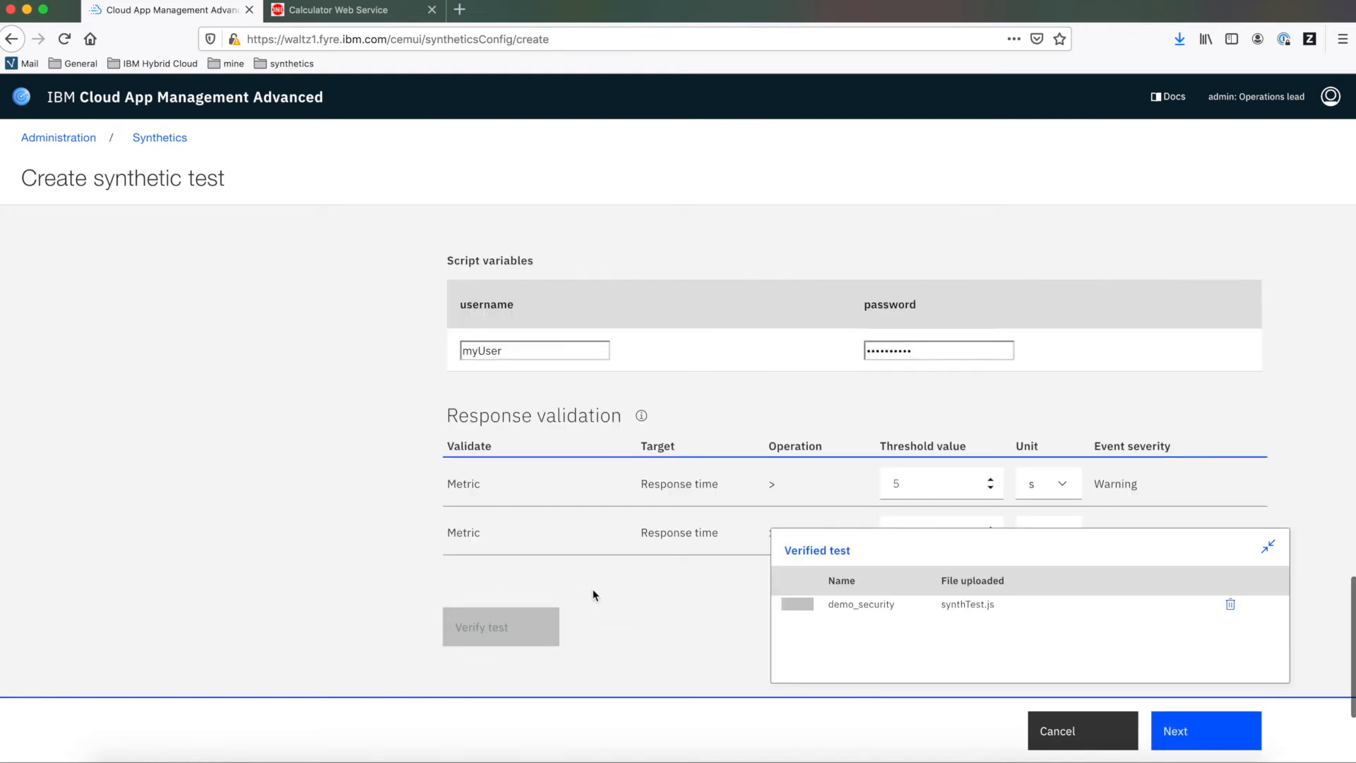
Move testing from the Chapel Hill location to soapPoP, then finish creating the synthetic test
click(1207, 733)
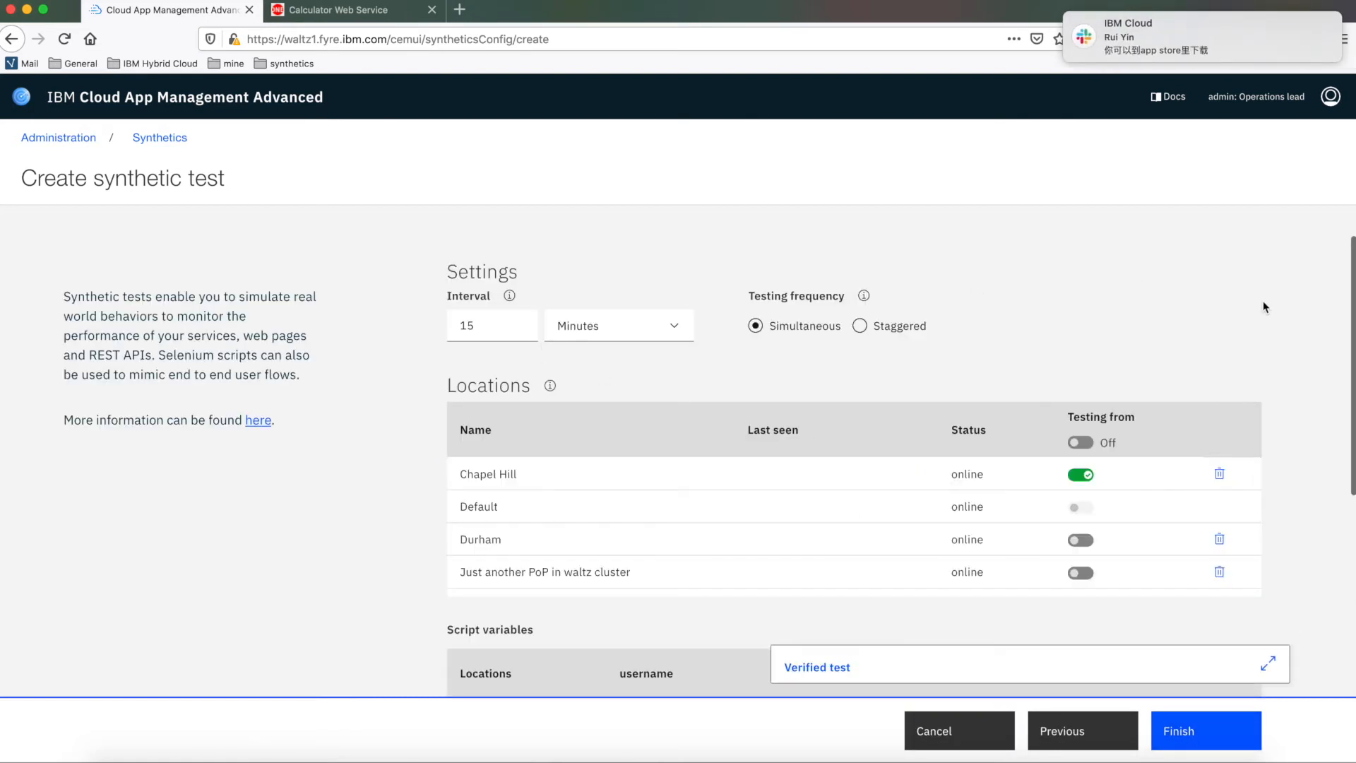
scroll(1264, 304, down, 3)
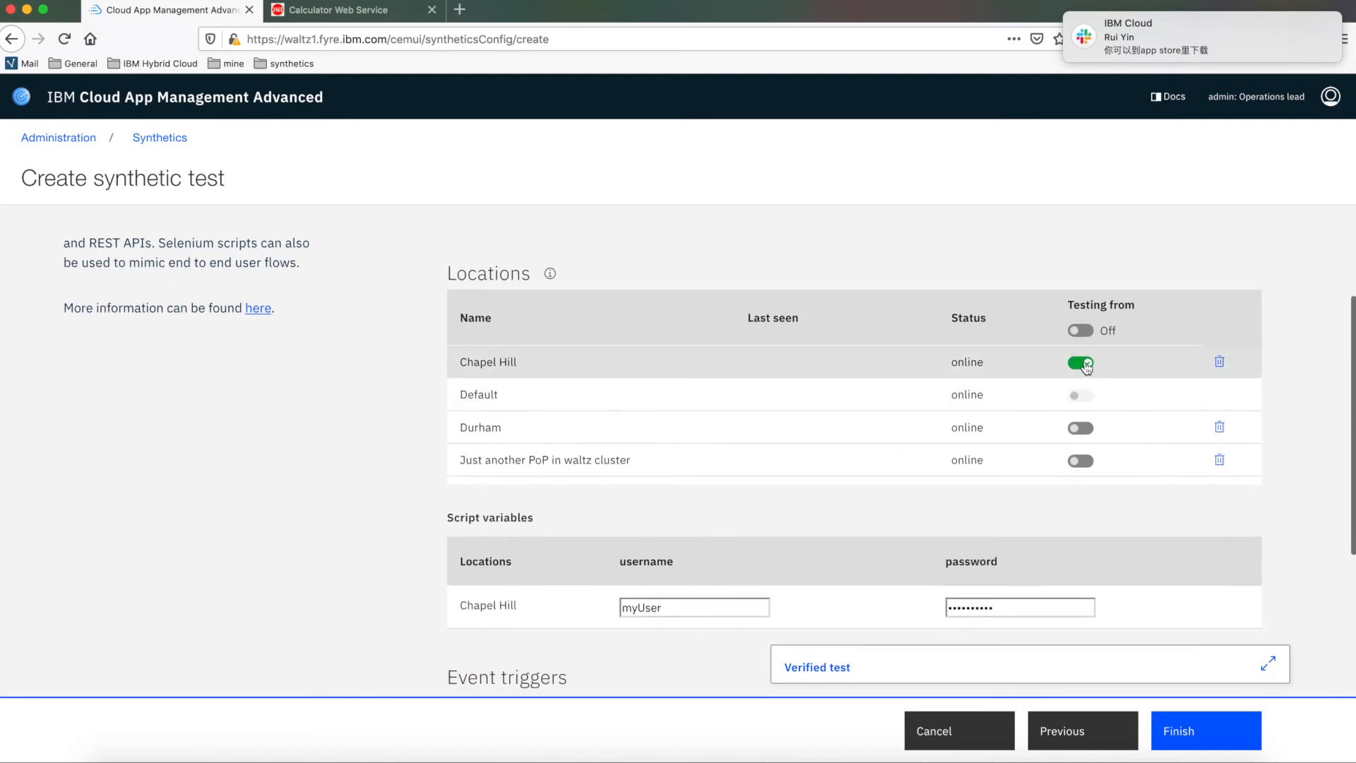
click(1081, 365)
scroll(1134, 371, down, 1)
scroll(1134, 371, down, 1)
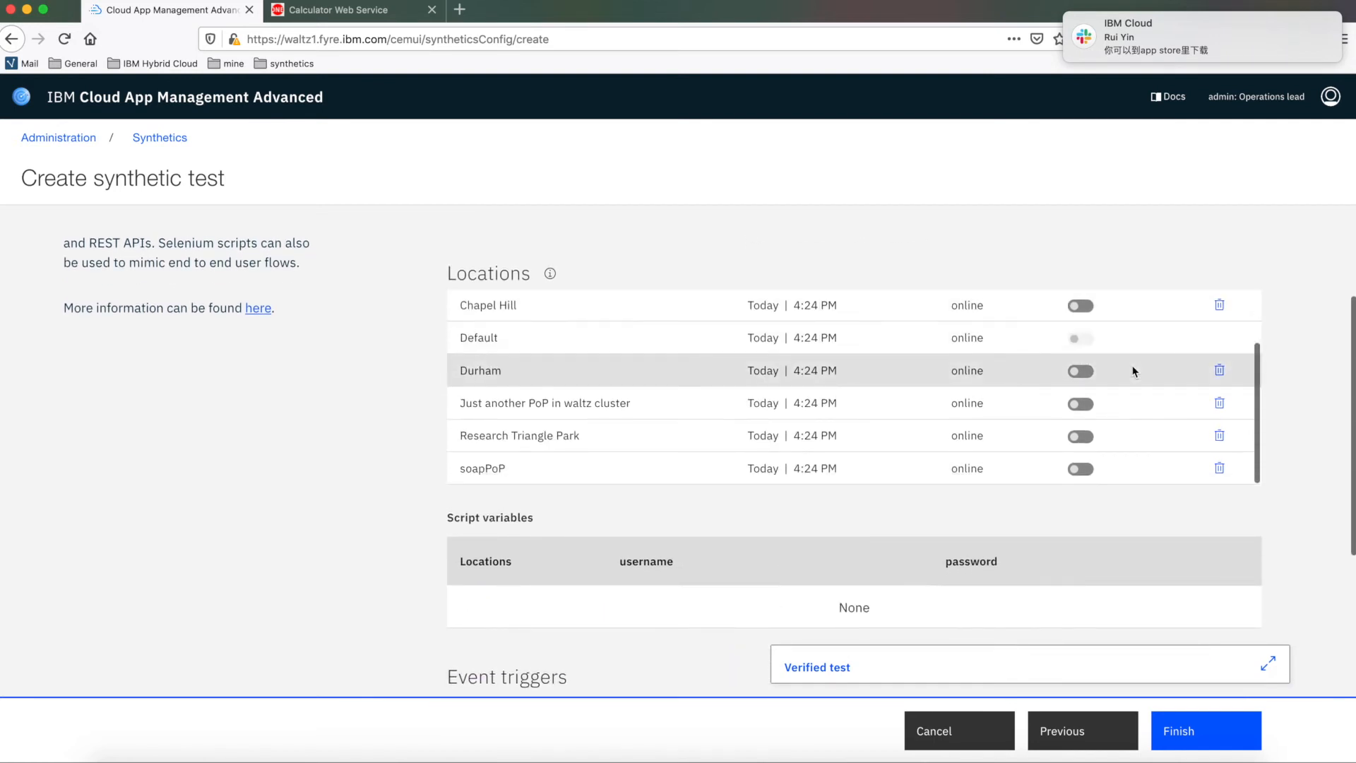
click(1081, 469)
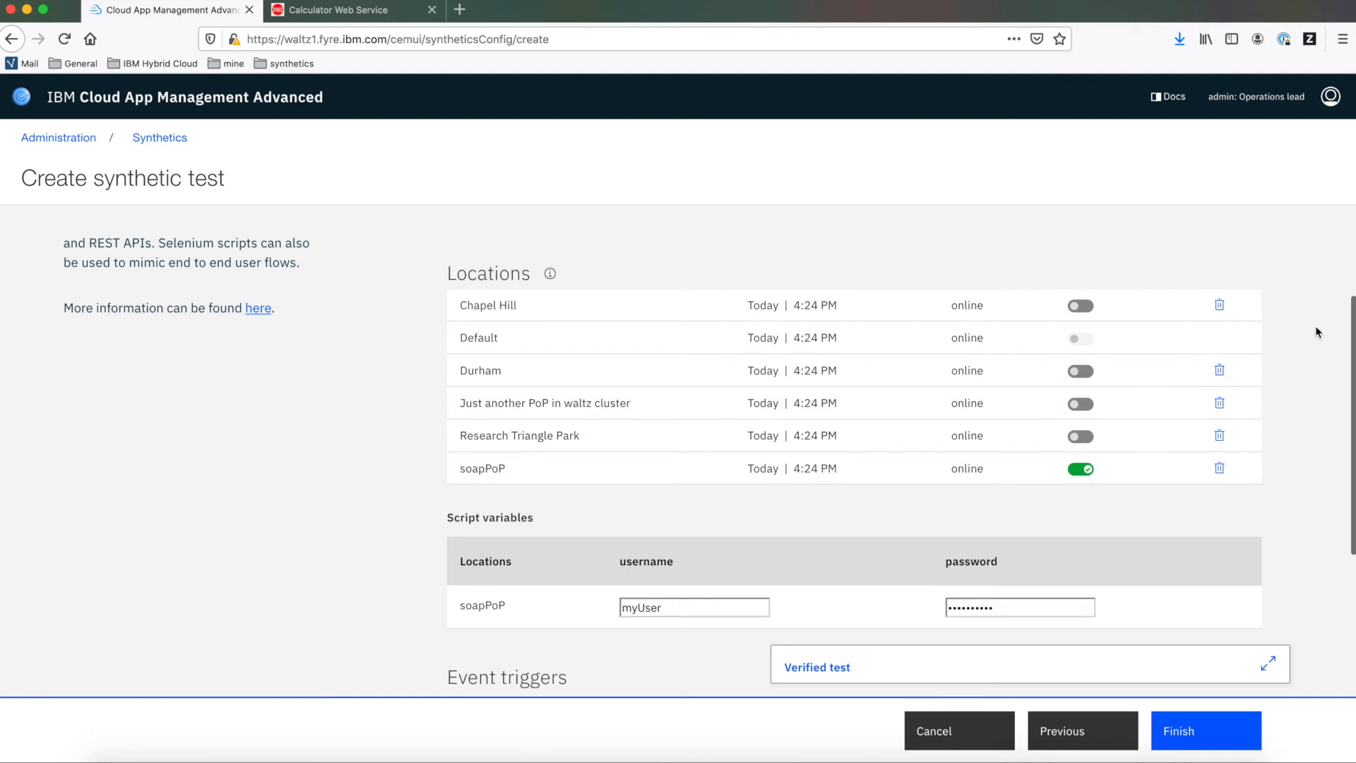
scroll(1317, 332, down, 3)
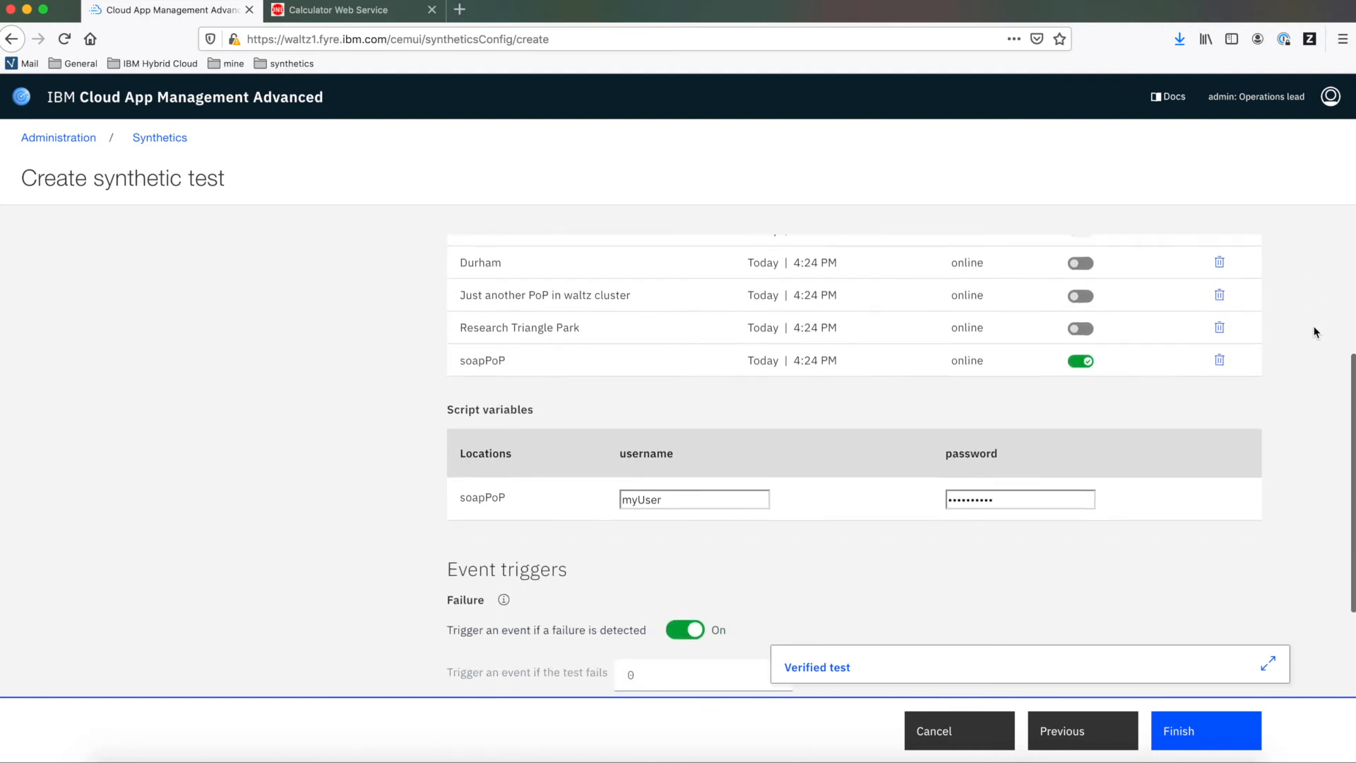
scroll(1318, 332, down, 8)
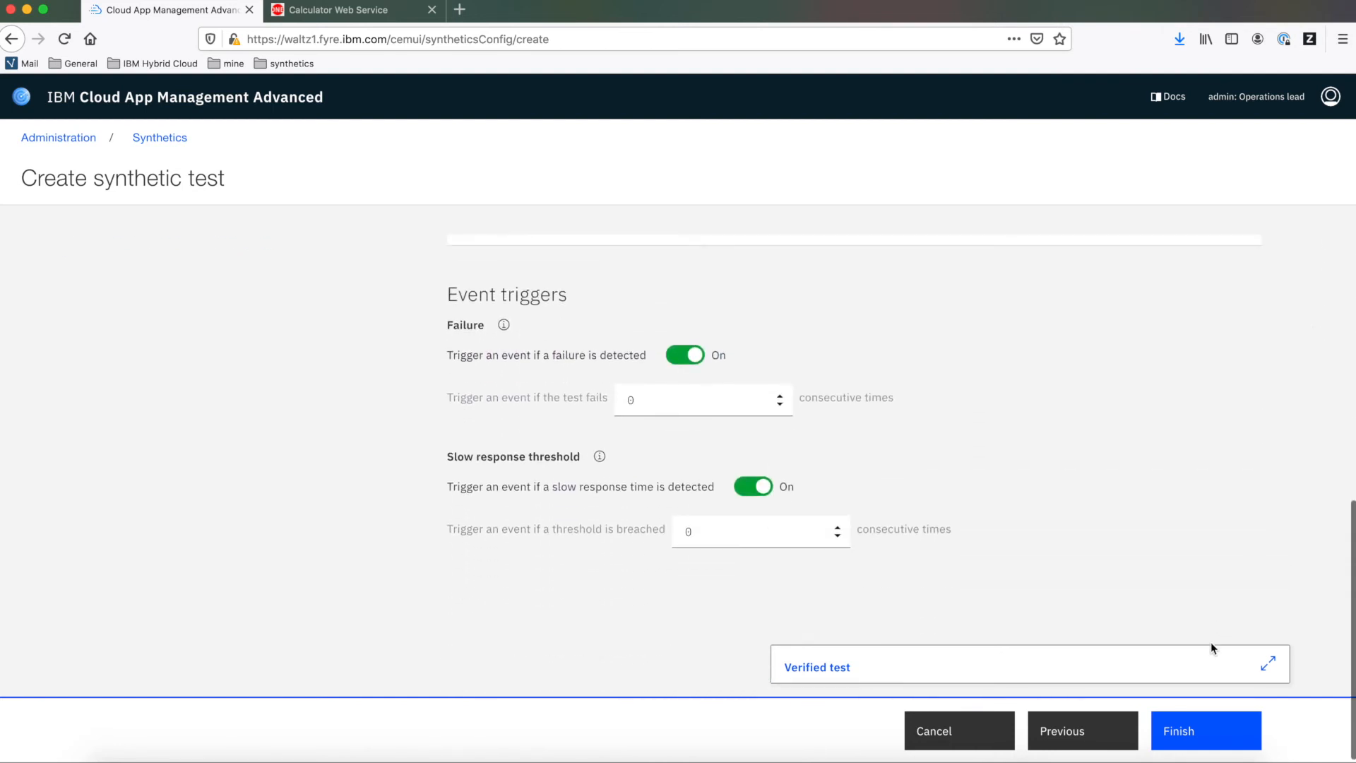
click(1188, 734)
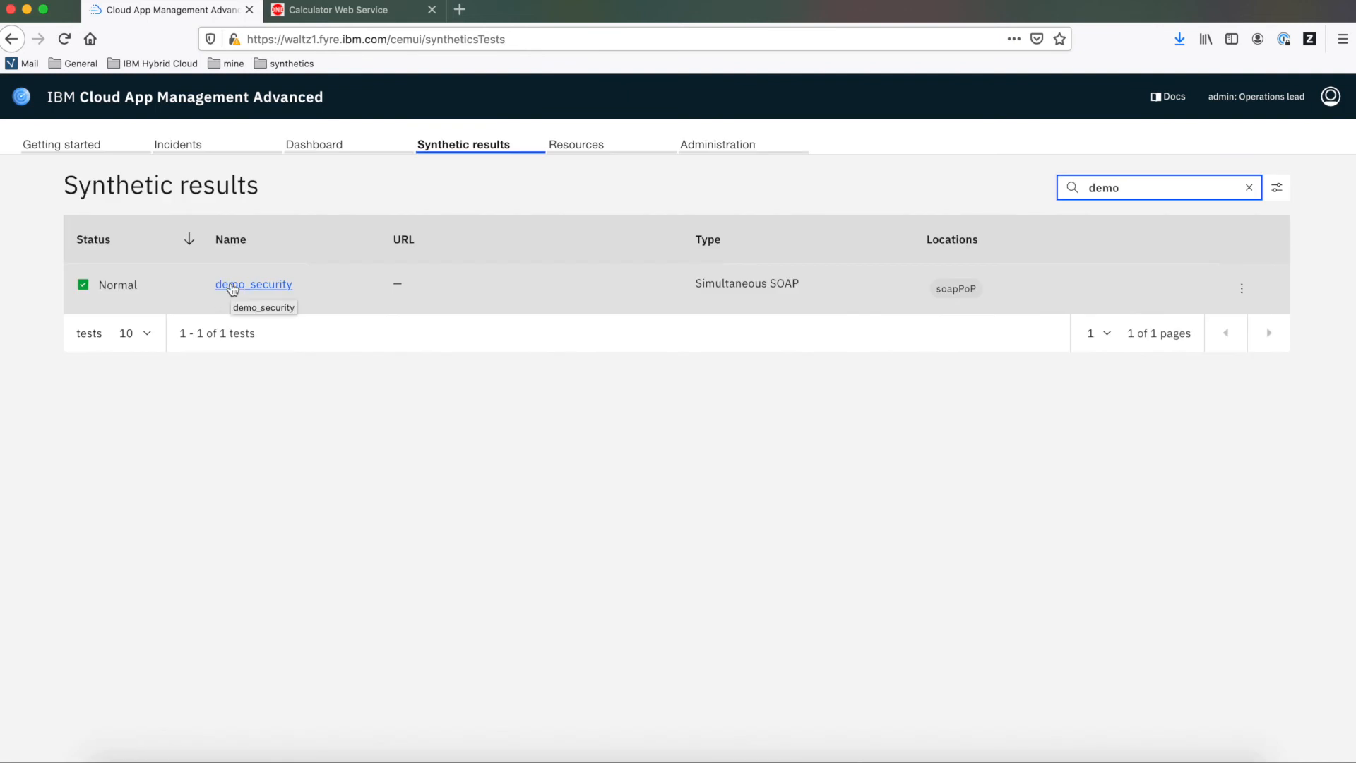
Open the demo_security test's synthetic results and examine its playback details
click(232, 285)
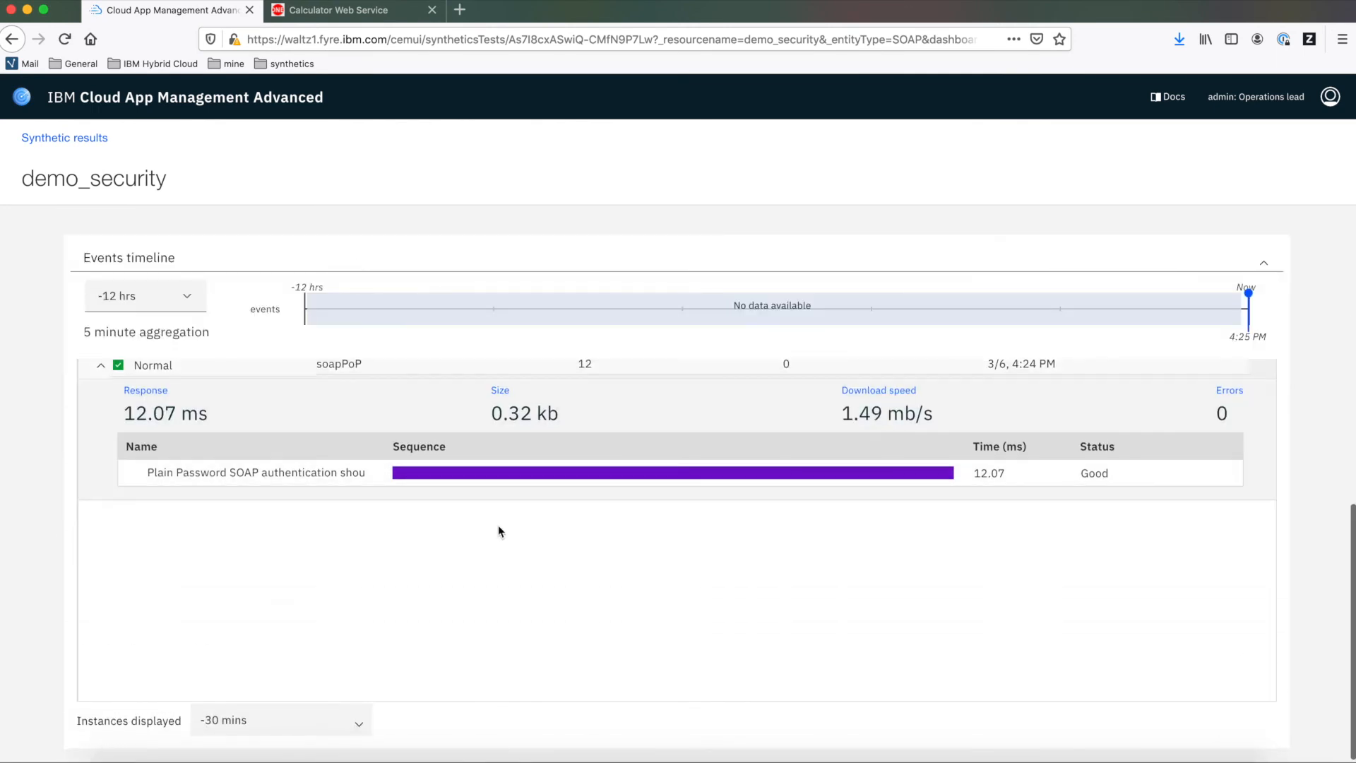
scroll(498, 531, up, 1)
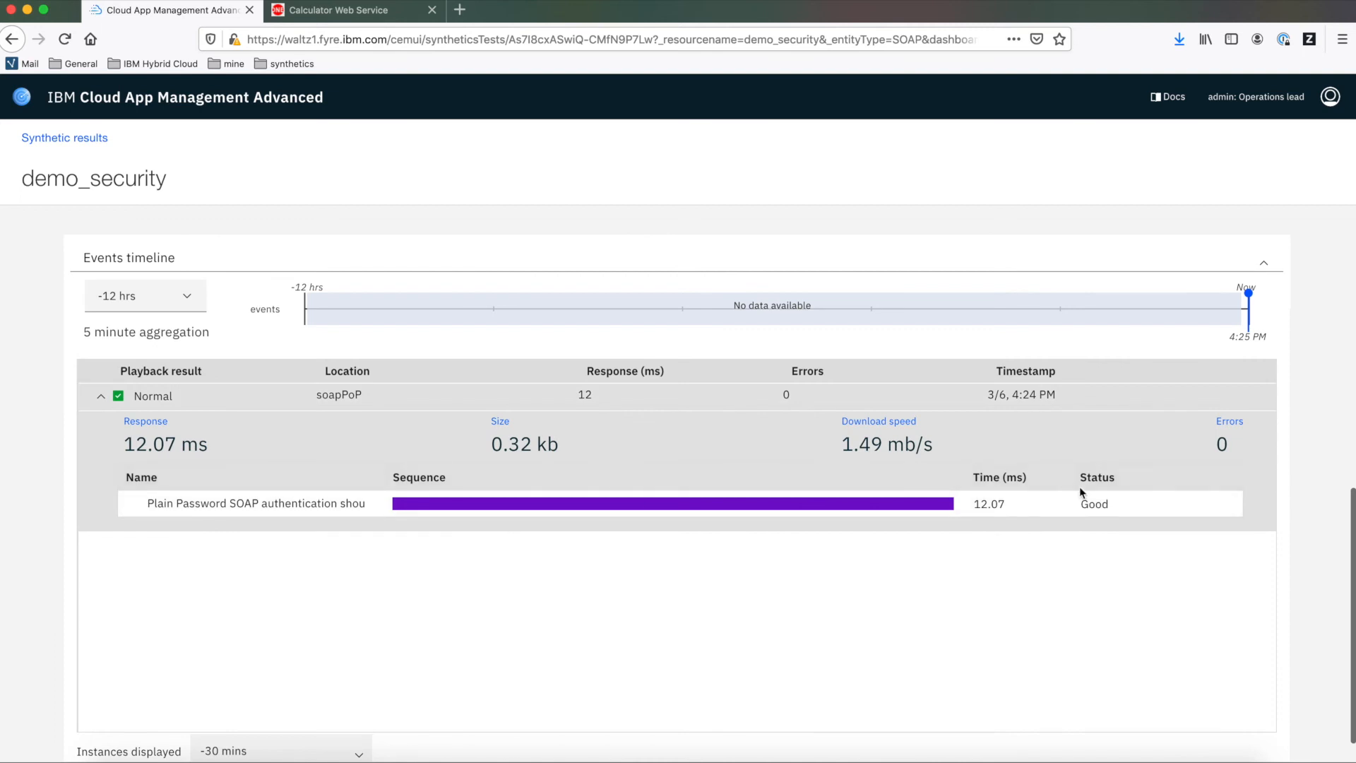